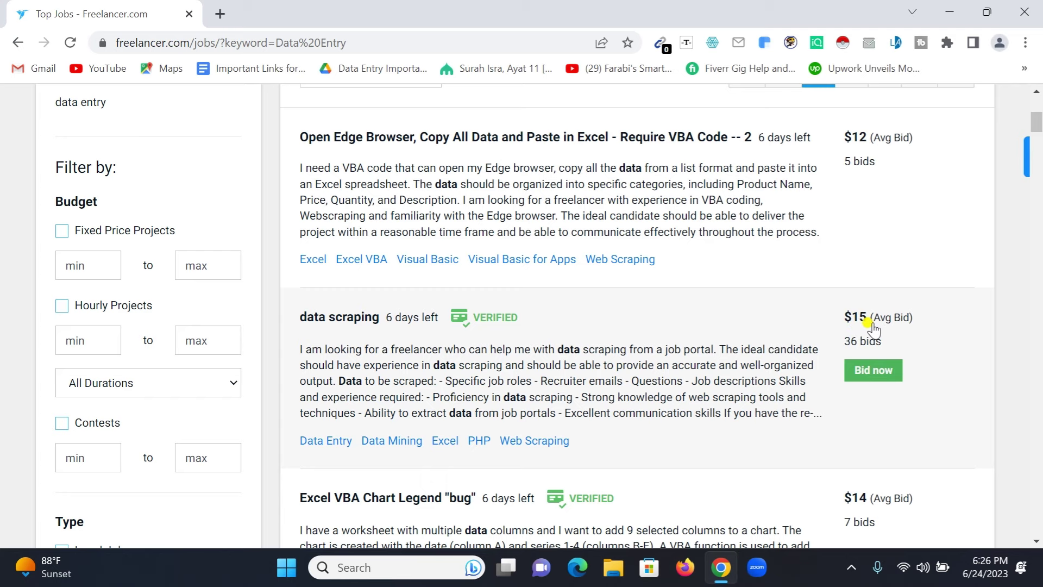
# Step: Browse the job search results, then return to the home page via the header logo
pyautogui.scroll(-5, 873, 326)
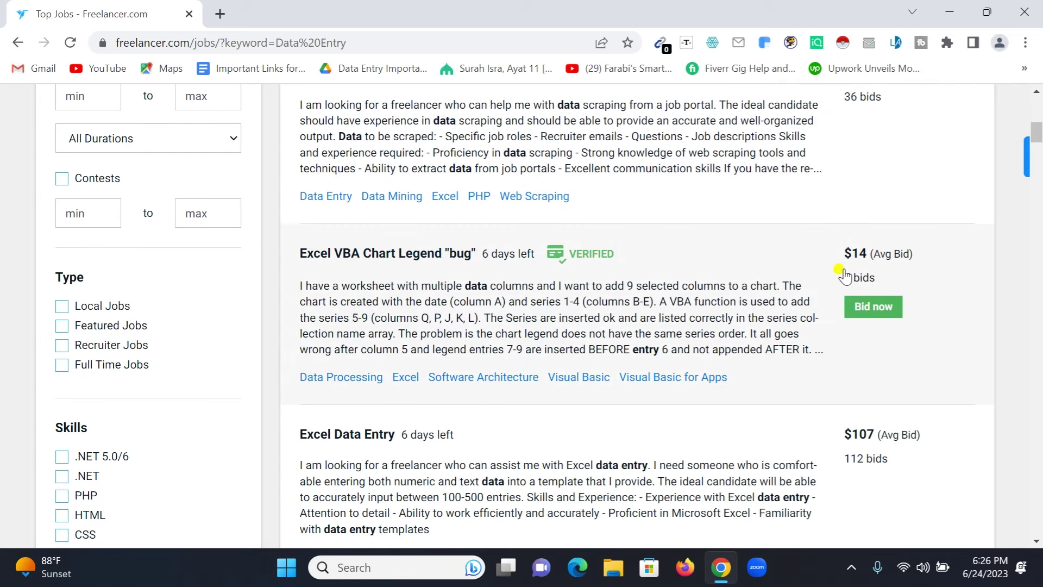
pyautogui.scroll(-3, 735, 342)
pyautogui.scroll(-3, 871, 288)
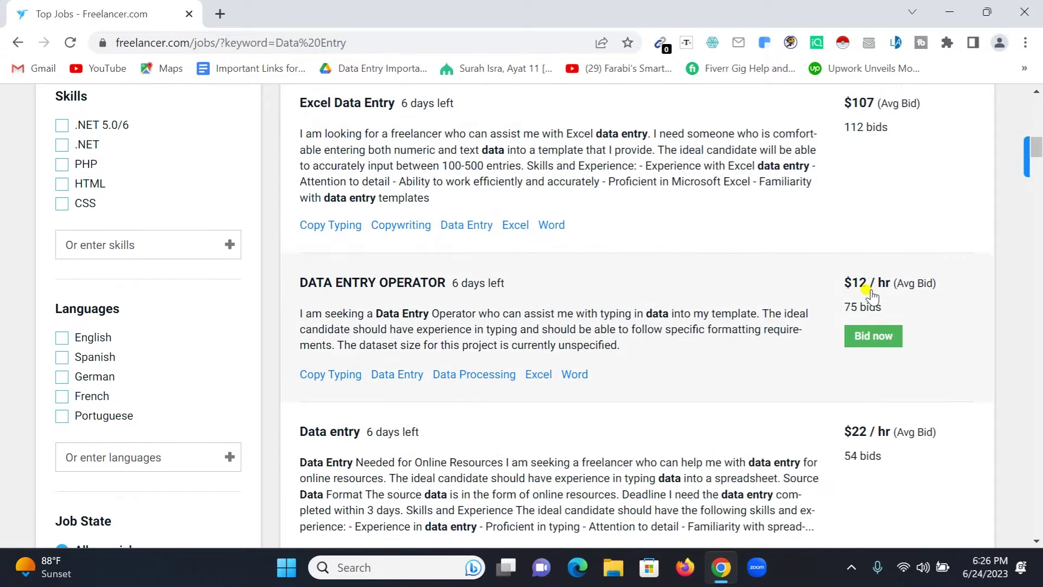
pyautogui.scroll(-13, 870, 295)
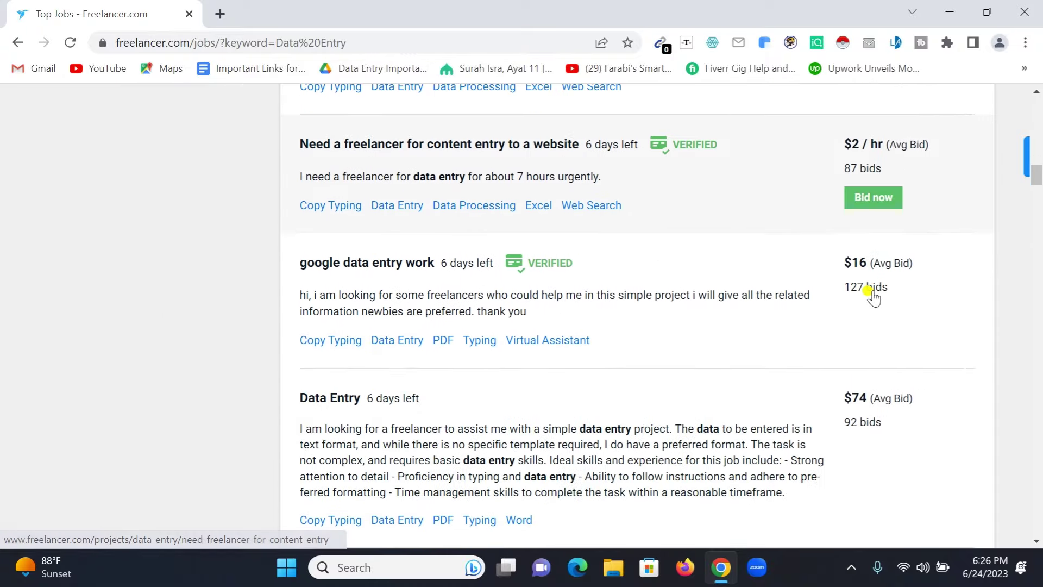
pyautogui.scroll(-7, 871, 295)
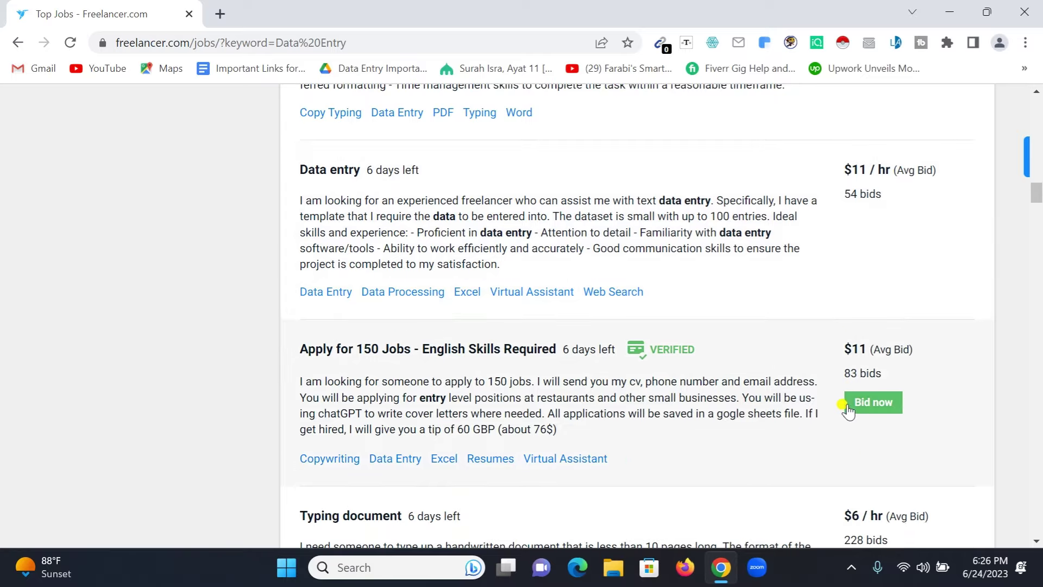
pyautogui.scroll(14, 612, 454)
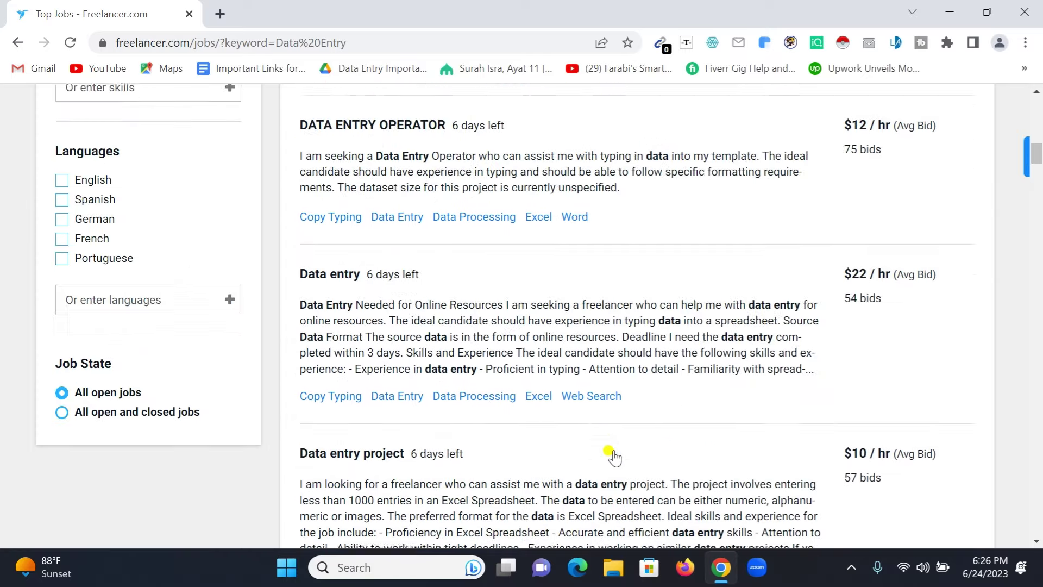
pyautogui.scroll(15, 612, 454)
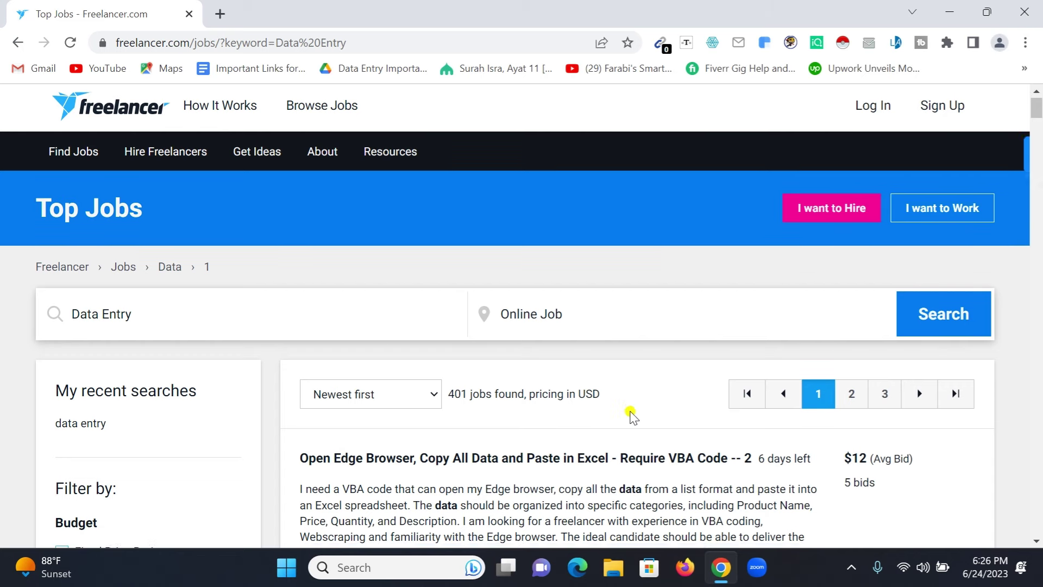
pyautogui.scroll(-3, 628, 414)
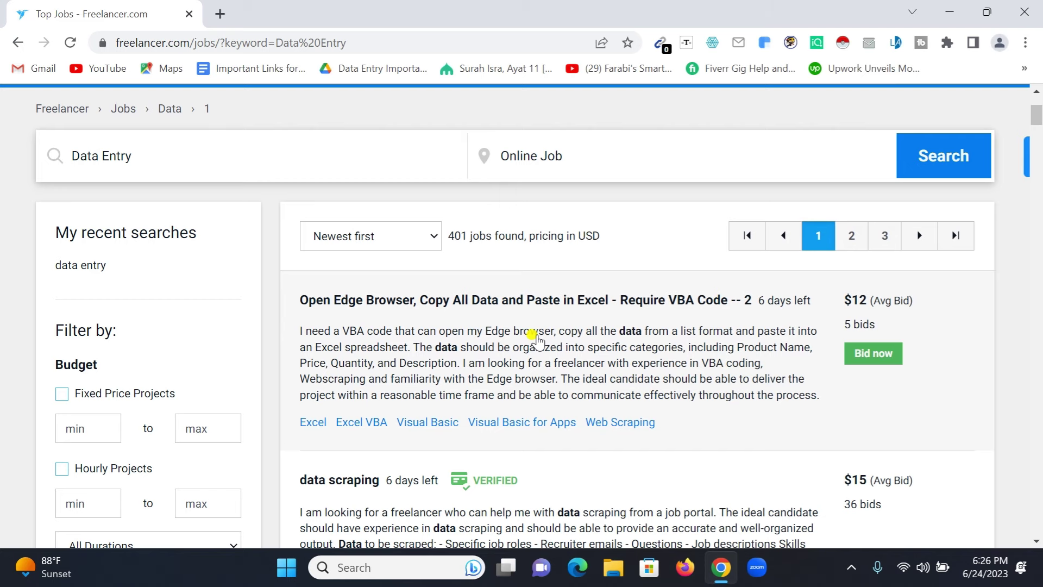
pyautogui.scroll(3, 535, 339)
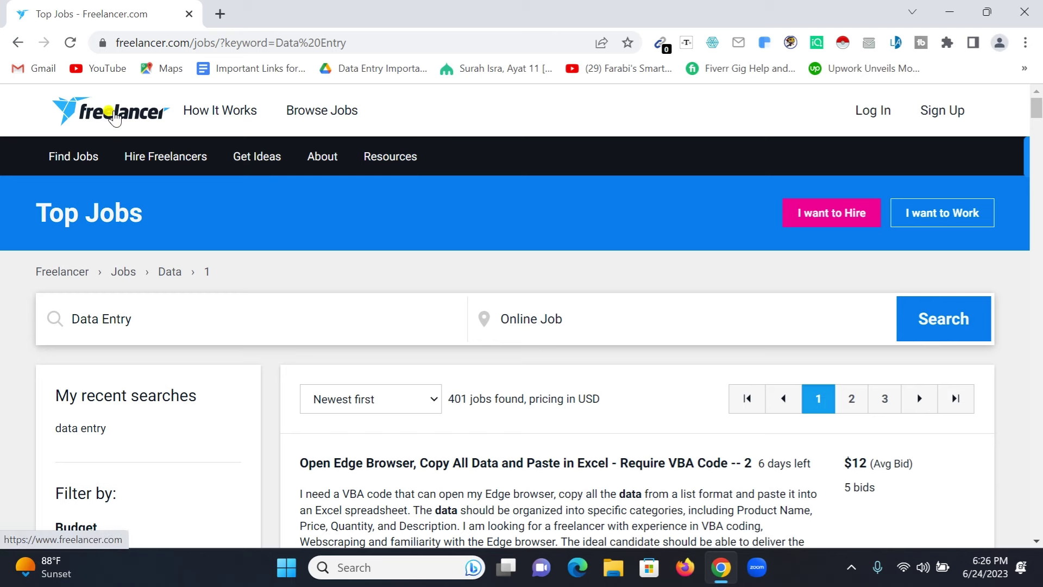
pyautogui.click(97, 119)
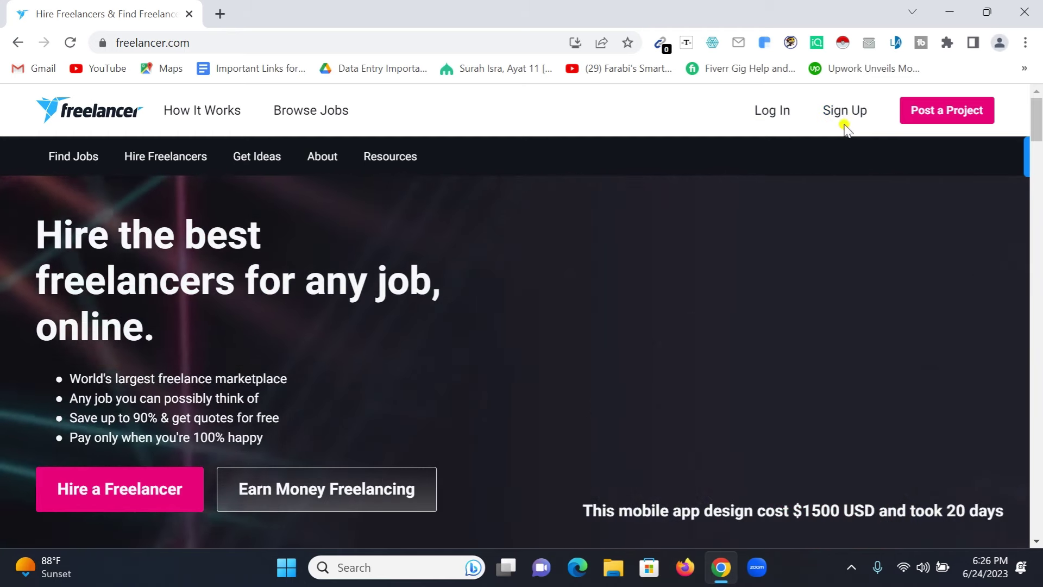
# Step: Open the Sign Up page and enter the account's Gmail address
pyautogui.click(841, 115)
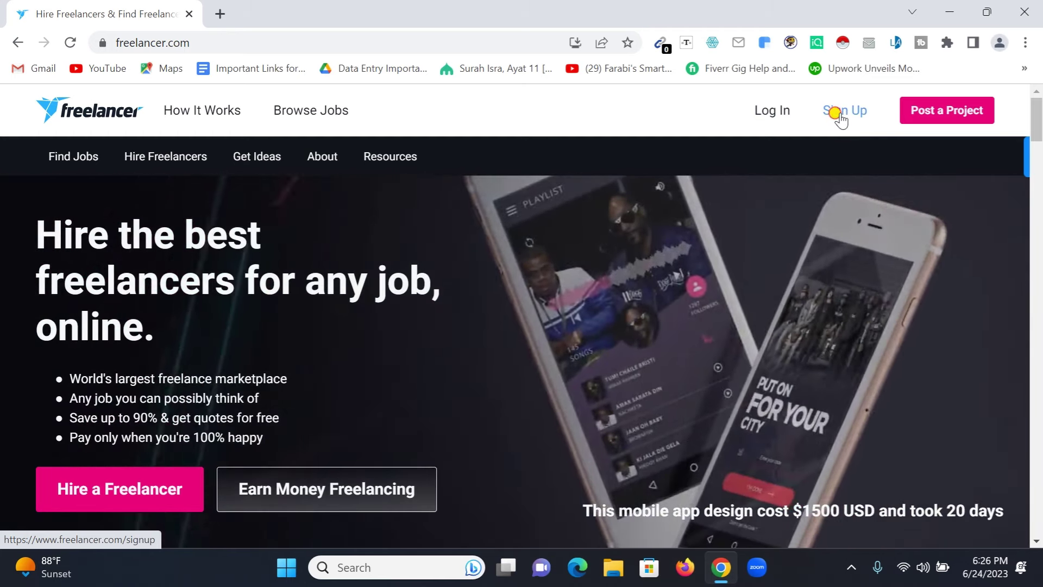
pyautogui.scroll(-2, 744, 285)
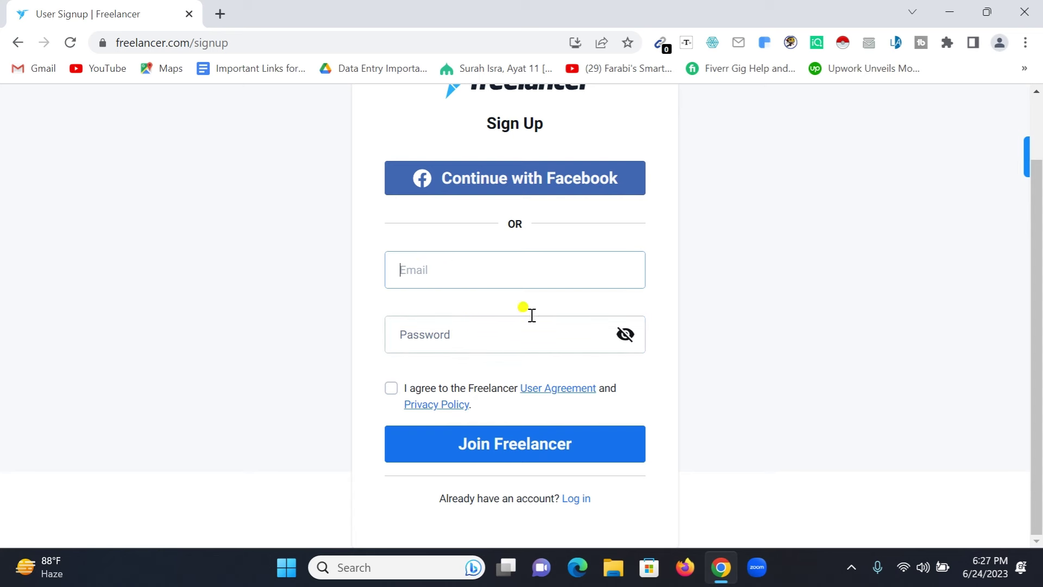
pyautogui.click(474, 284)
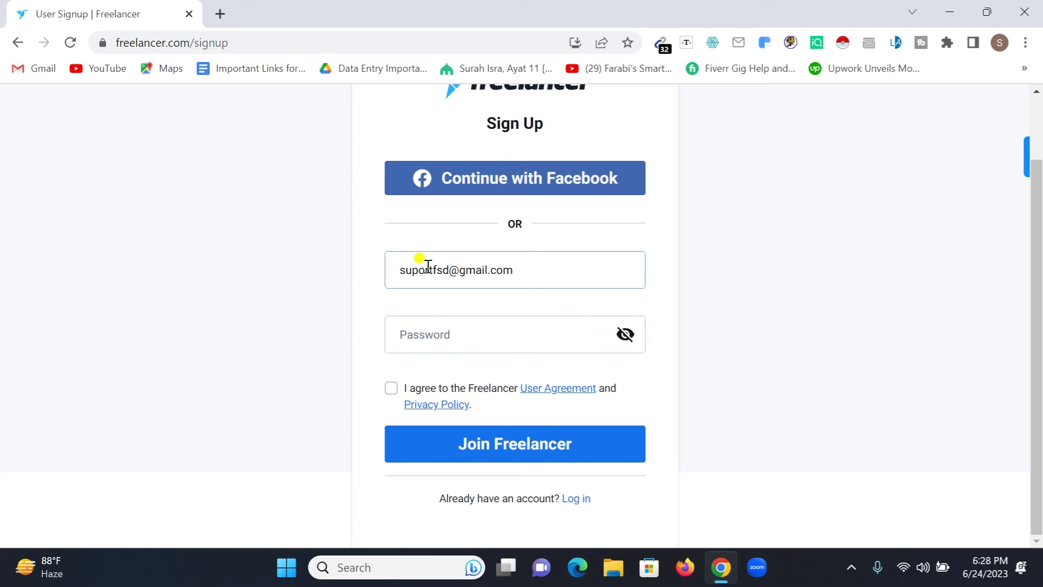
# Step: Enter the account password, accept the user agreement, join, and save the login in Chrome
pyautogui.click(423, 333)
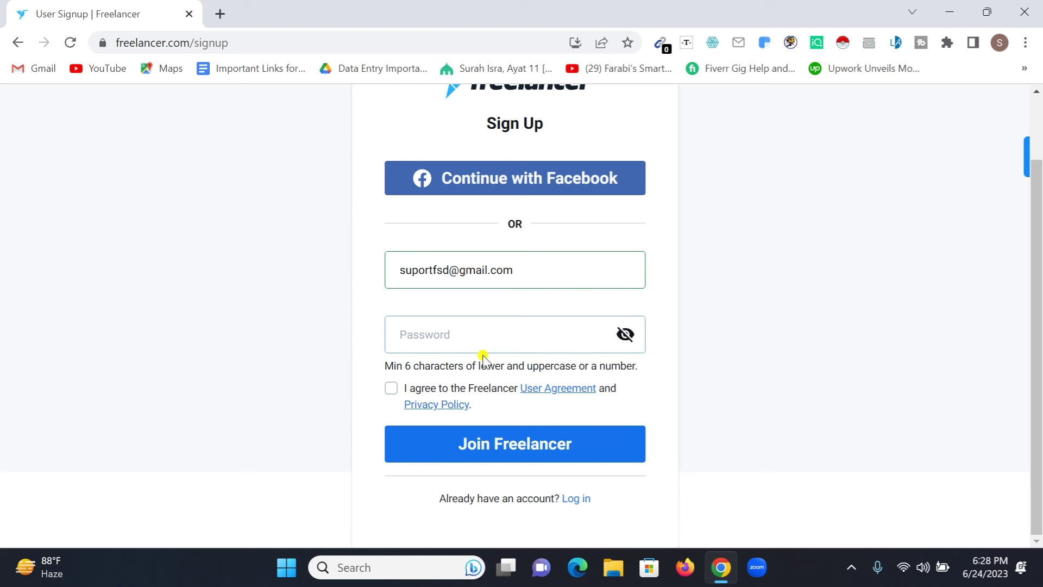
pyautogui.write('a')
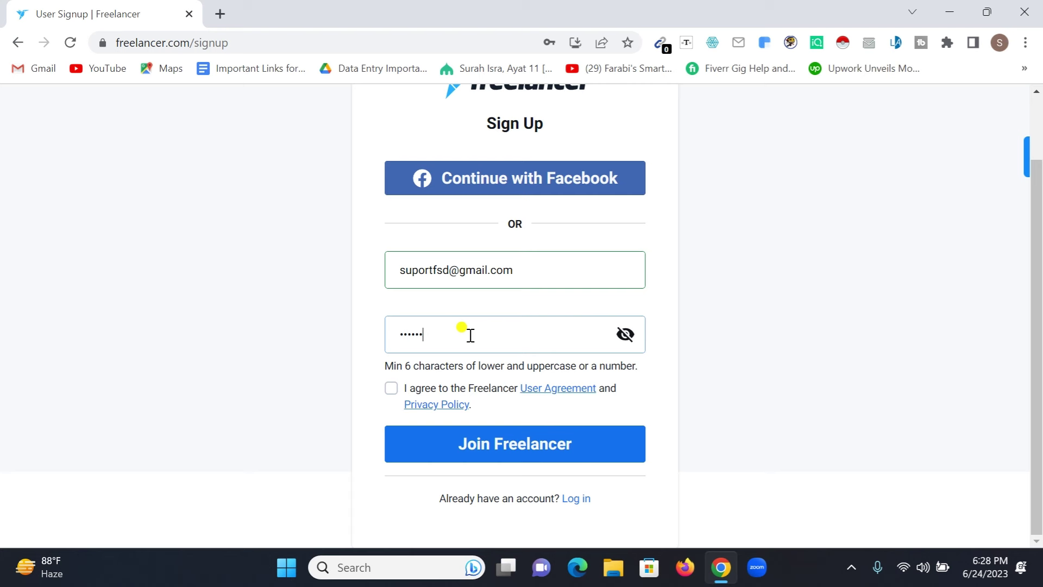
pyautogui.click(391, 389)
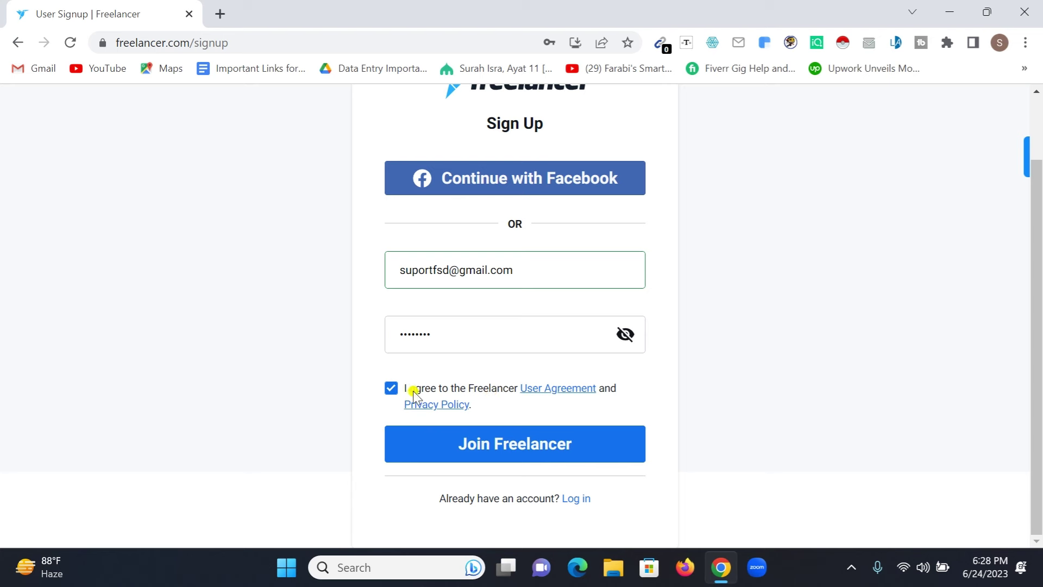
pyautogui.click(487, 444)
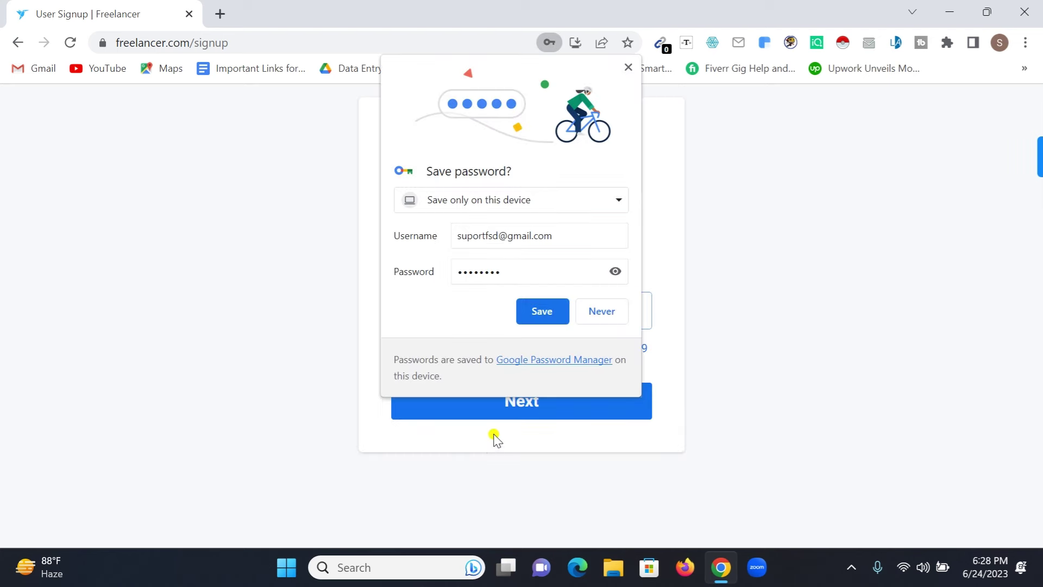
pyautogui.click(527, 305)
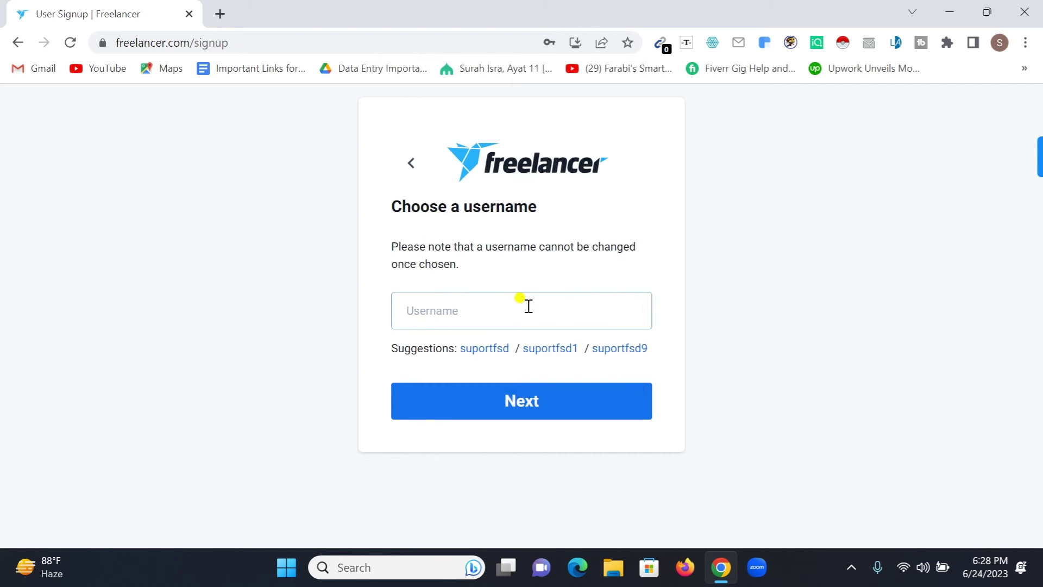
# Step: Replace the taken username with an available one and confirm it
pyautogui.click(455, 310)
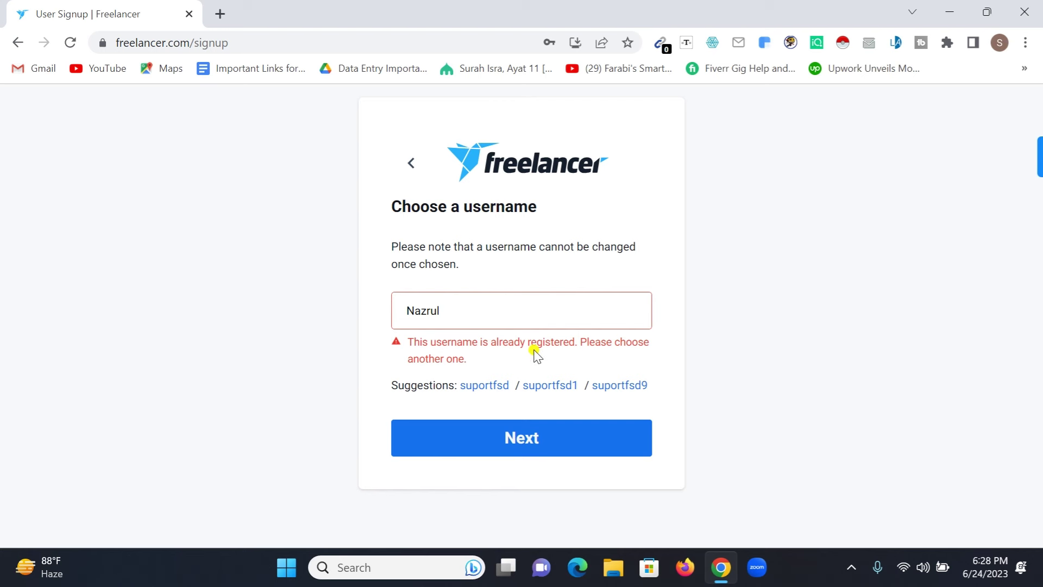
pyautogui.click(497, 309)
pyautogui.write('Farabi011')
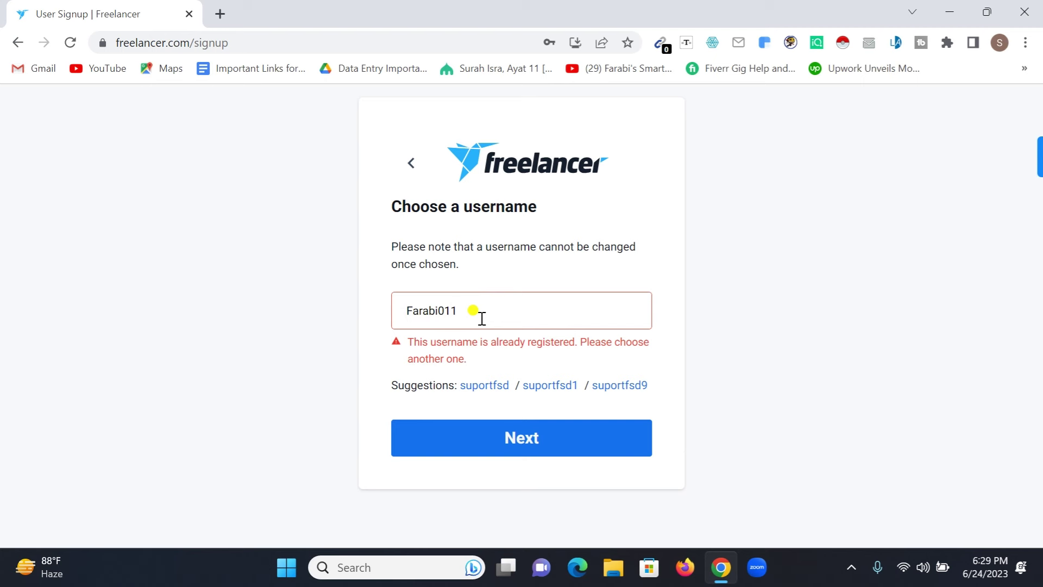
pyautogui.press('Return')
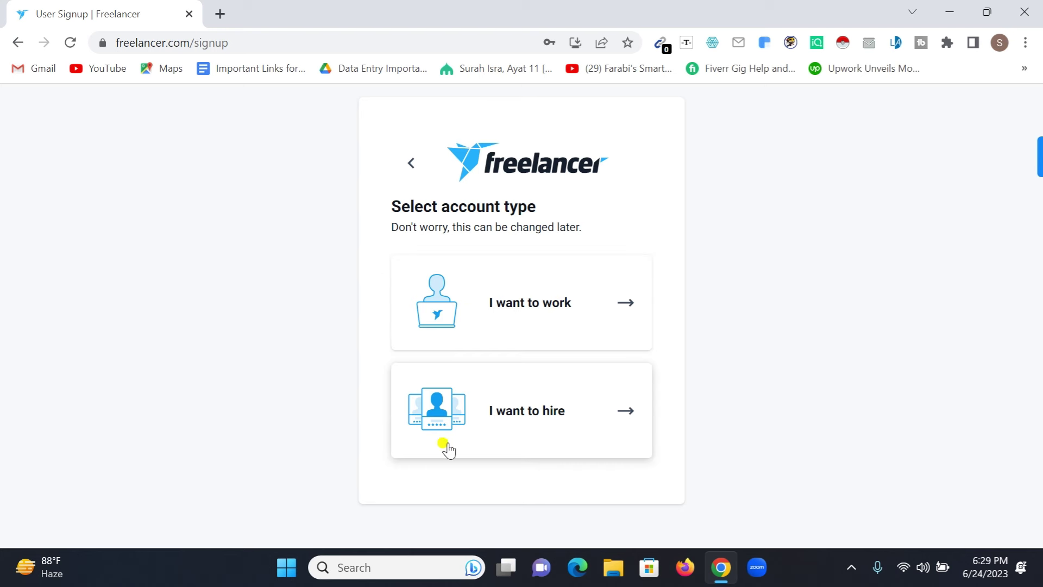
# Step: Choose 'I want to work' as the account type and show the Data Entry & Admin skills
pyautogui.click(525, 303)
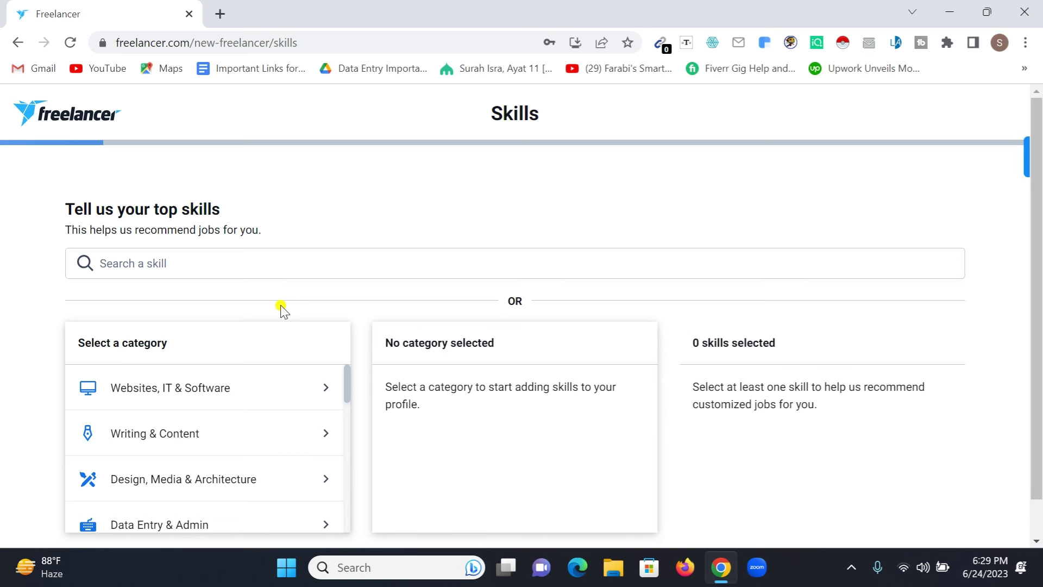
pyautogui.scroll(-1, 281, 308)
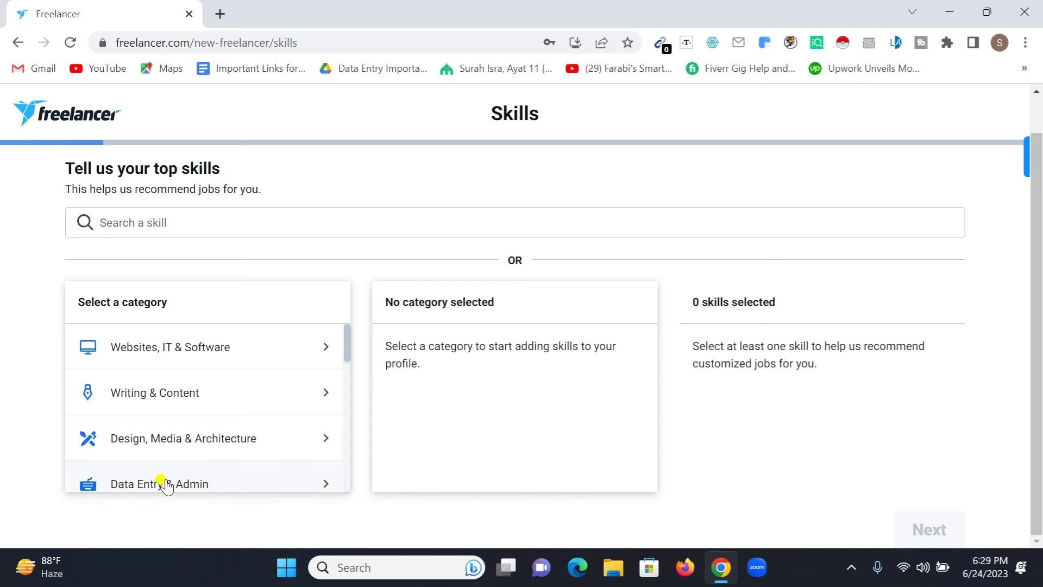
pyautogui.click(172, 487)
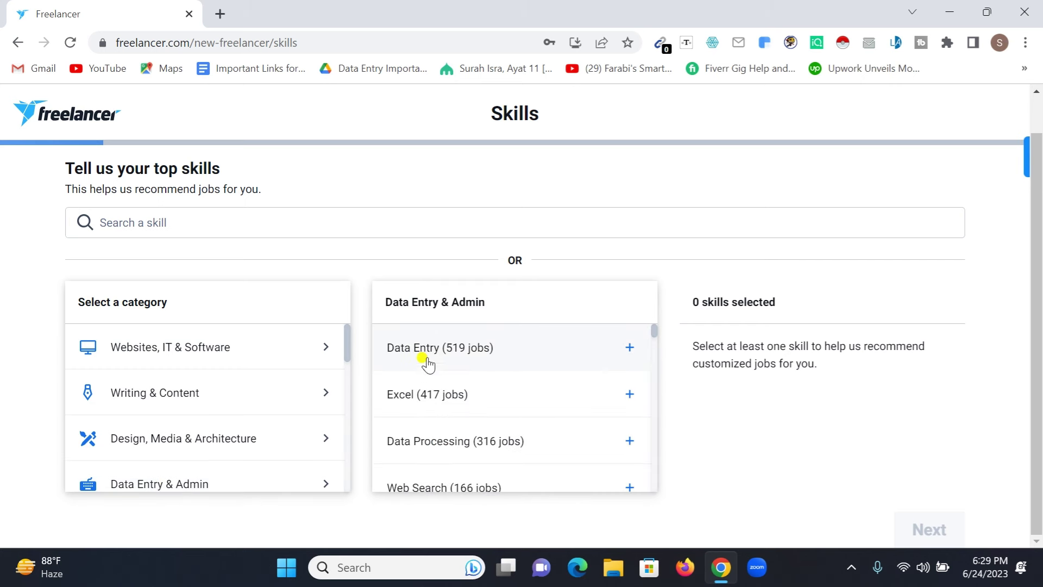
# Step: Add Data Entry, Excel, Web Search, Customer Support, General Office, Transcription, Microsoft Office and Data Extraction
pyautogui.click(629, 348)
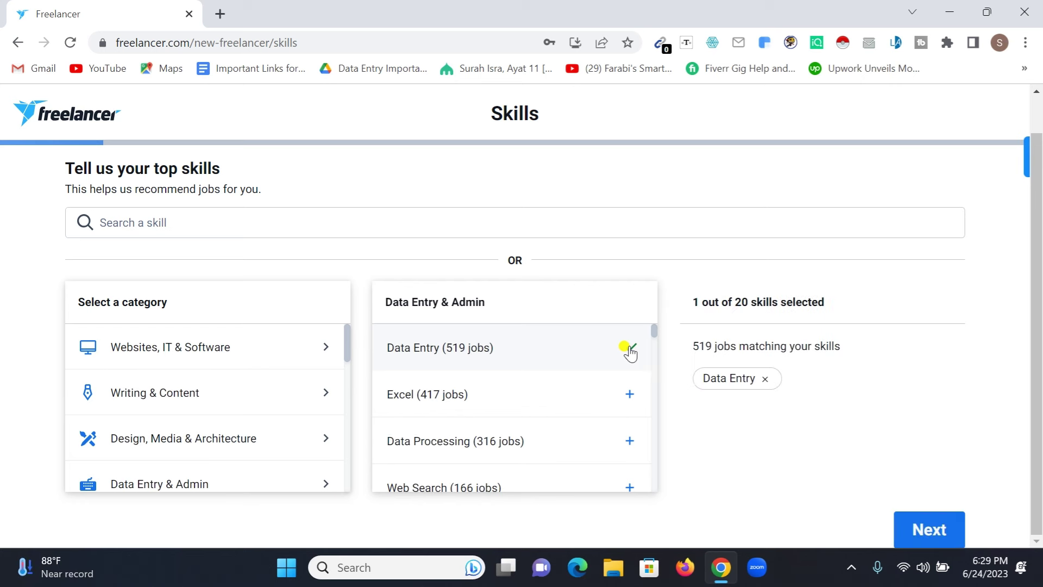
pyautogui.click(627, 395)
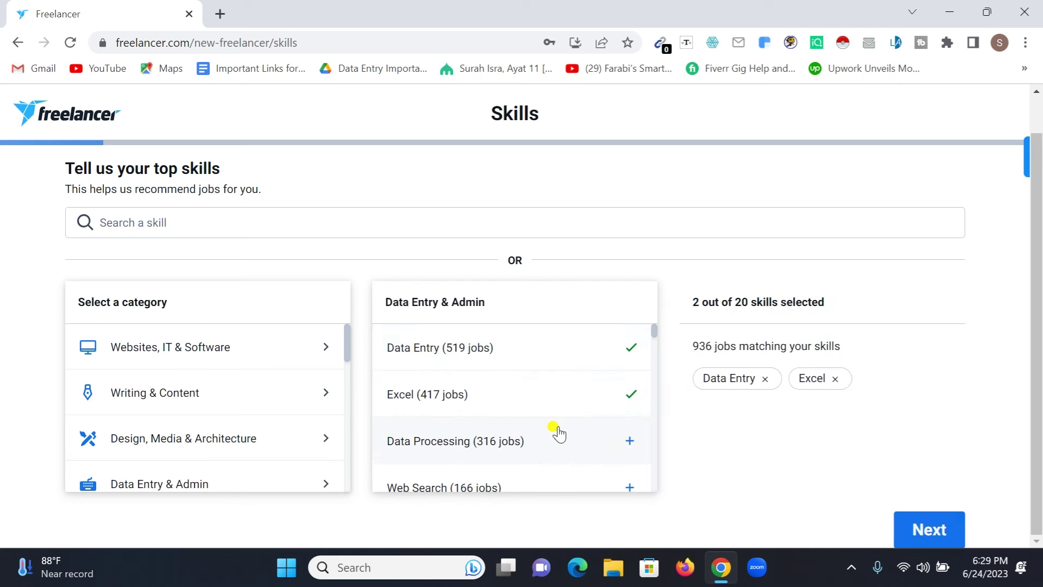
pyautogui.scroll(-2, 521, 429)
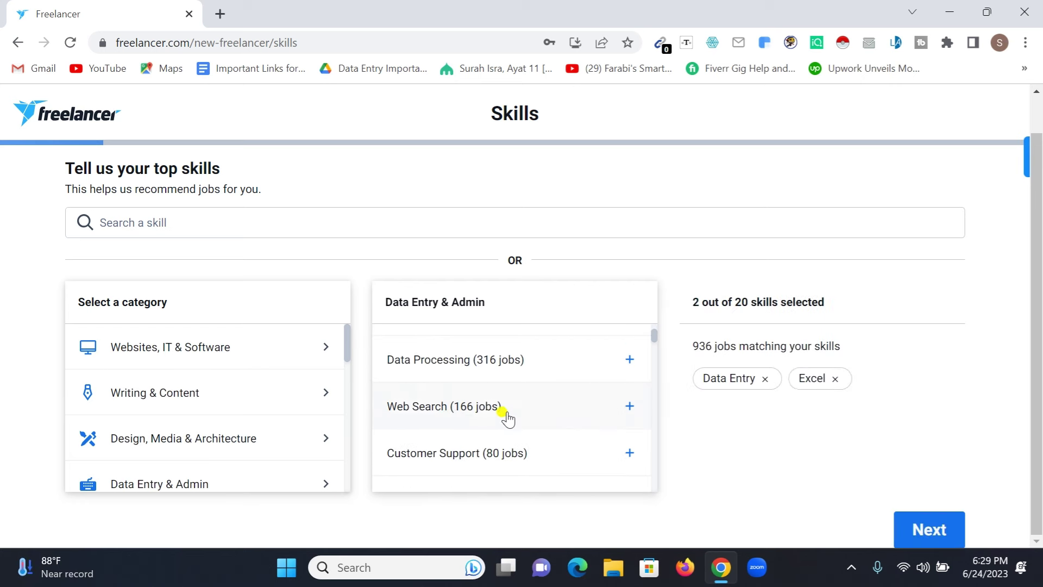
pyautogui.click(629, 405)
pyautogui.click(629, 452)
pyautogui.scroll(-2, 521, 406)
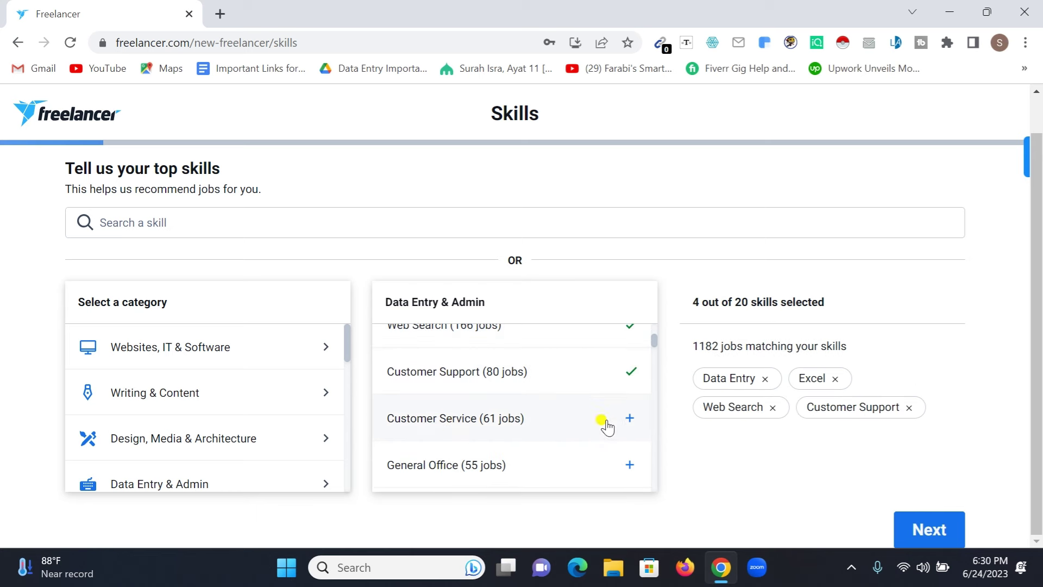
pyautogui.scroll(-2, 488, 423)
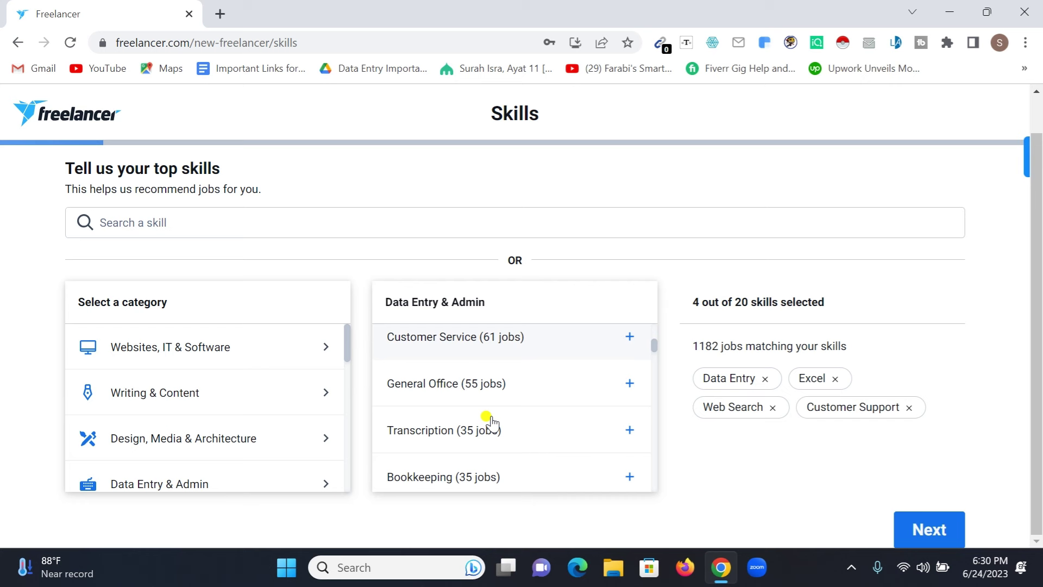
pyautogui.click(628, 384)
pyautogui.click(627, 430)
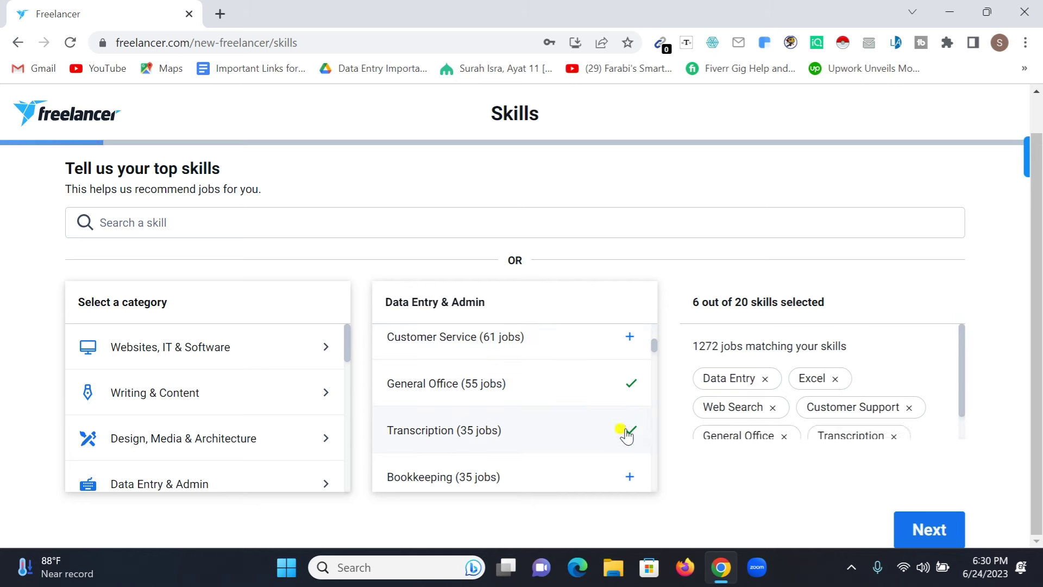
pyautogui.scroll(-3, 627, 433)
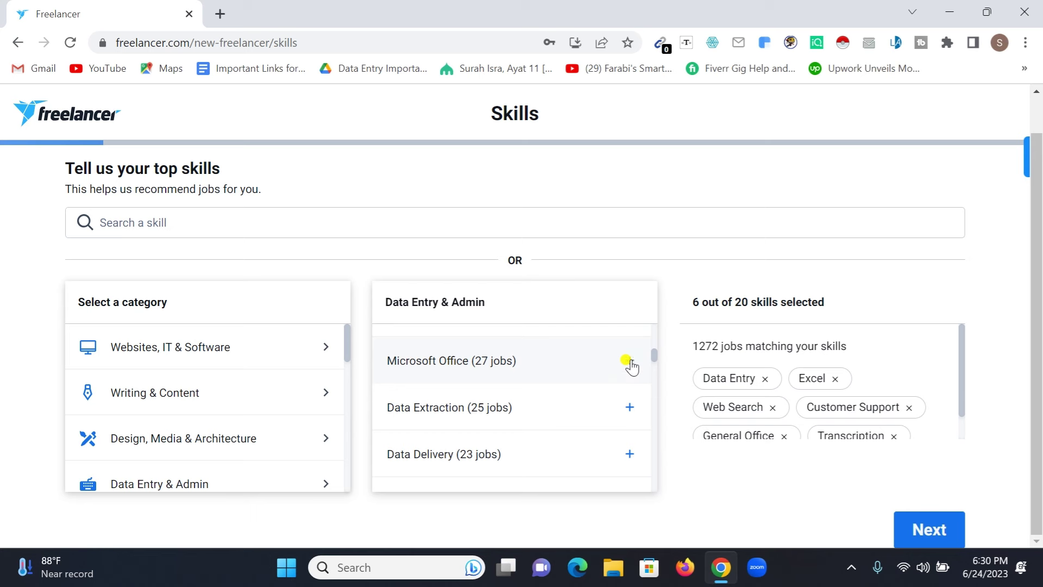
pyautogui.click(629, 361)
pyautogui.click(628, 408)
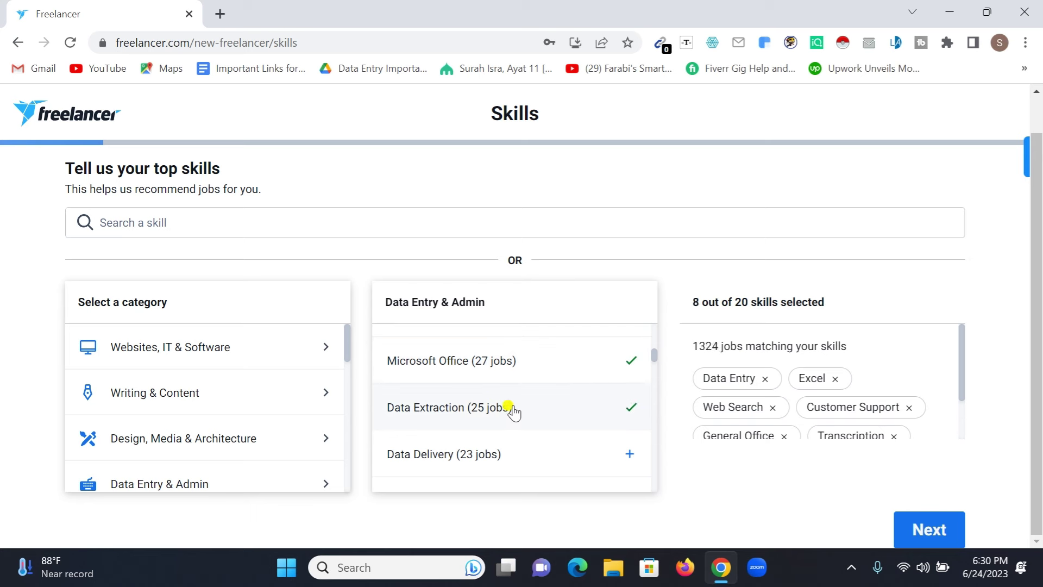
# Step: Add Data Scraping, Typing, Article Submission, Google Spreadsheets and Microsoft Word, then submit the 15 skills
pyautogui.scroll(-2, 504, 408)
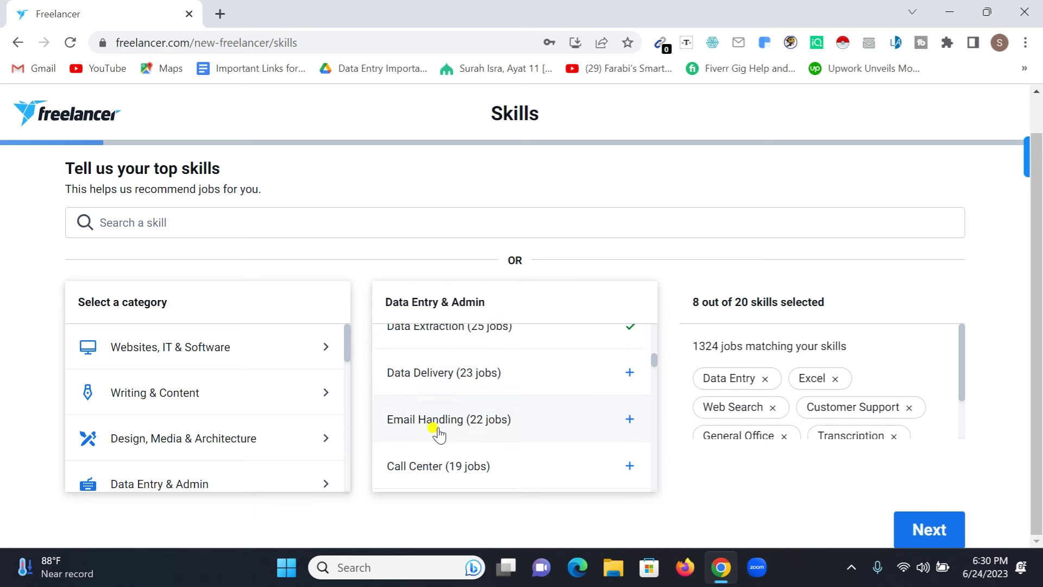
pyautogui.scroll(-1, 451, 437)
pyautogui.scroll(-2, 466, 441)
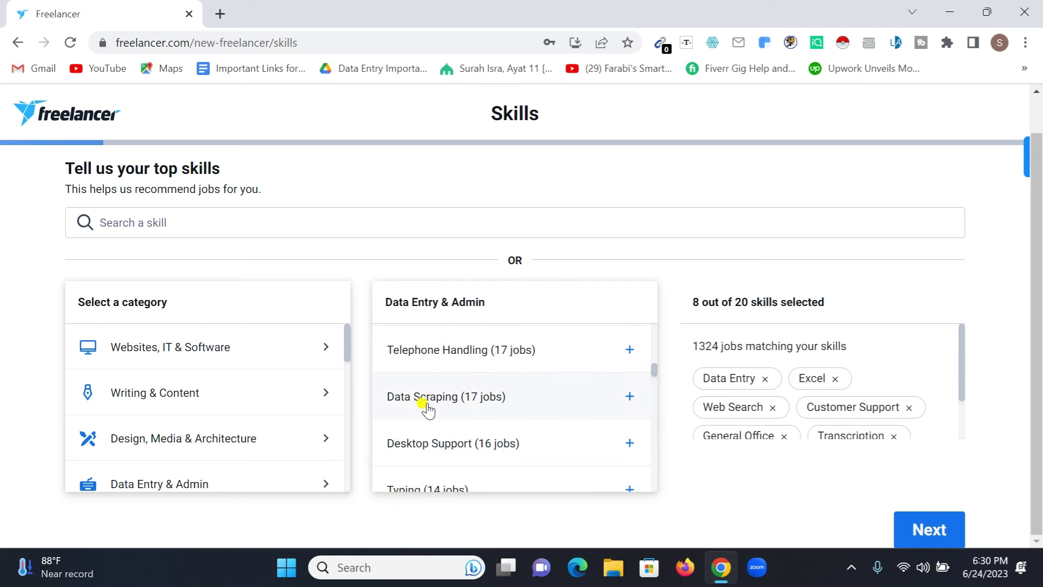
pyautogui.click(629, 397)
pyautogui.scroll(-2, 500, 412)
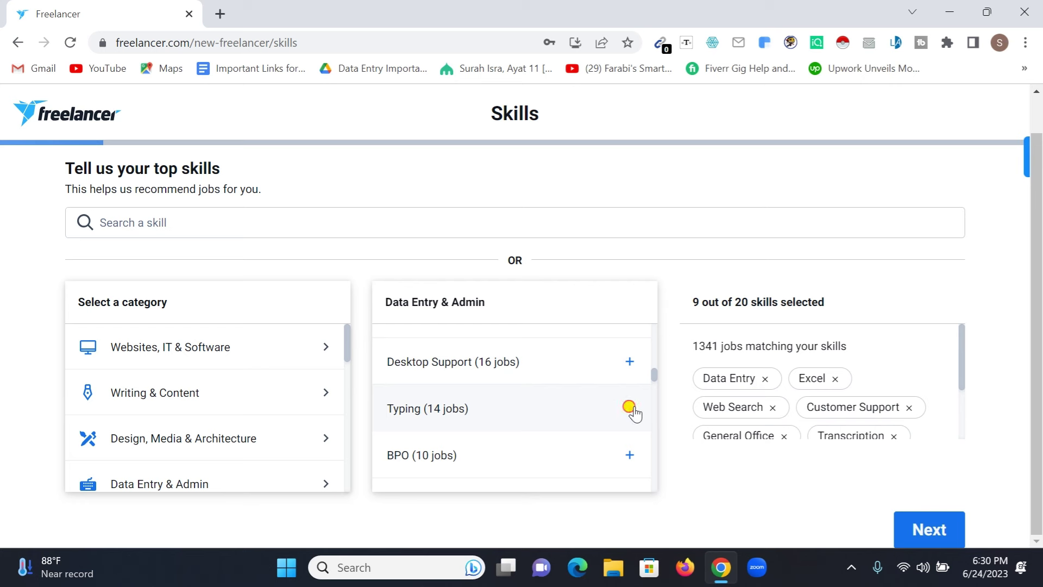
pyautogui.click(629, 408)
pyautogui.scroll(-2, 521, 413)
pyautogui.scroll(-2, 475, 421)
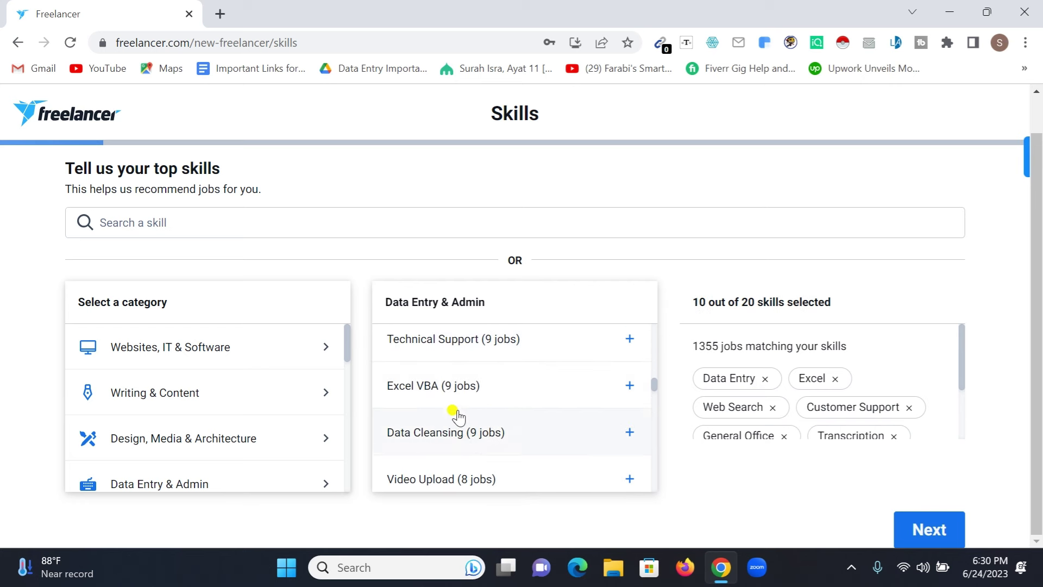
pyautogui.scroll(-2, 477, 399)
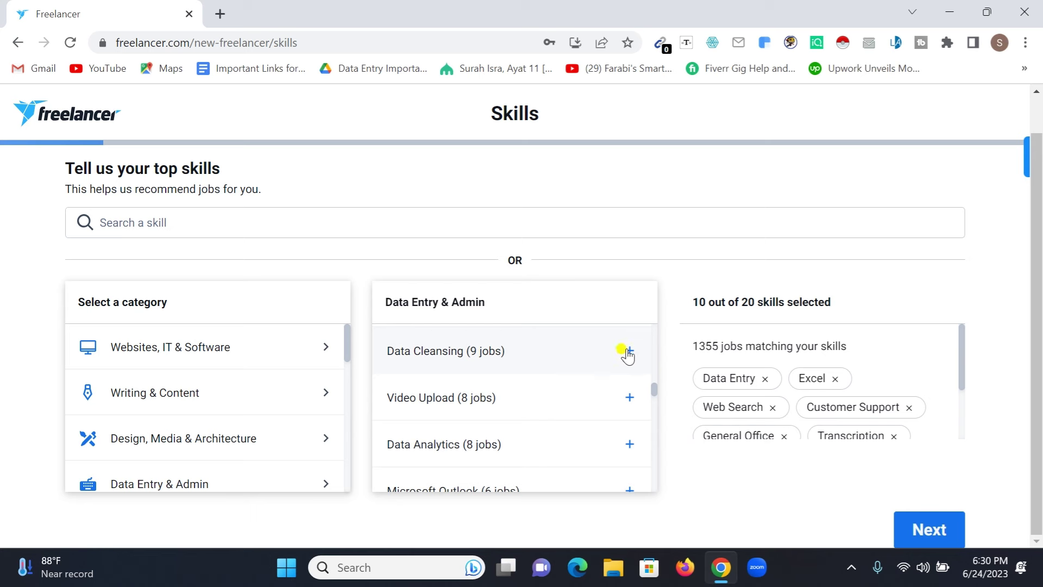
pyautogui.scroll(-2, 435, 437)
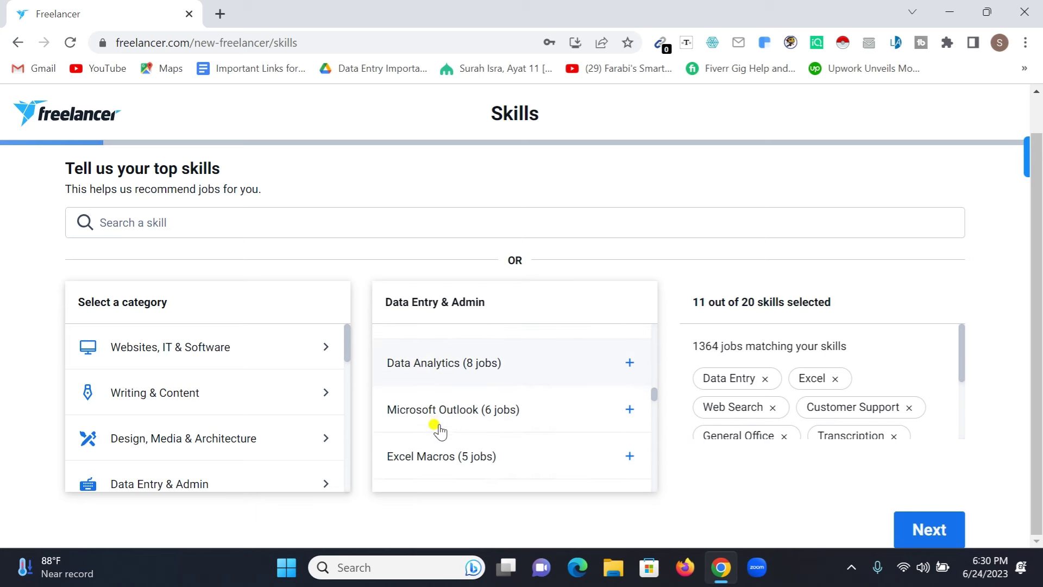
pyautogui.scroll(-3, 466, 430)
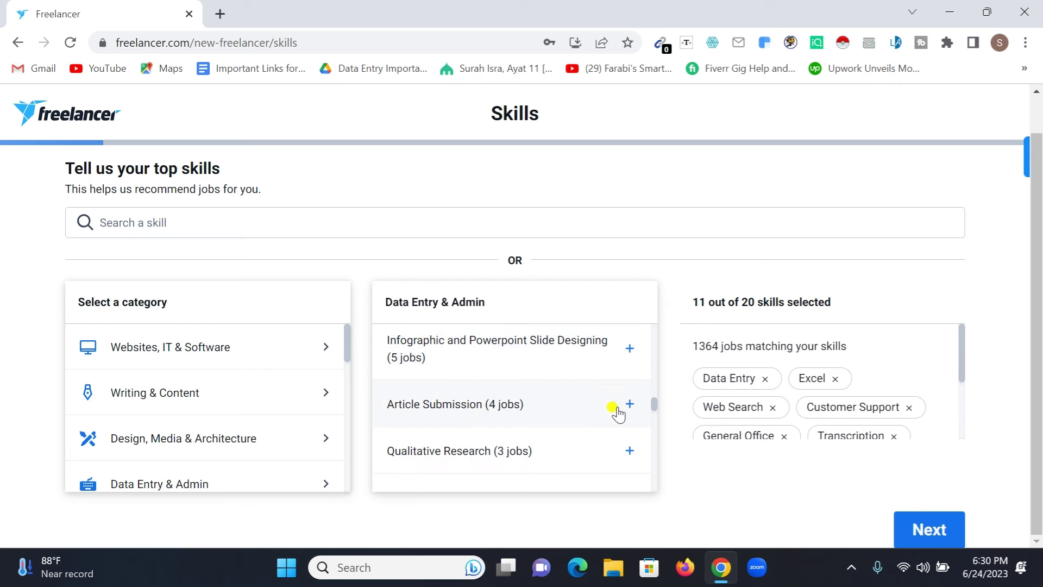
pyautogui.click(629, 405)
pyautogui.scroll(-2, 489, 416)
pyautogui.scroll(-3, 462, 417)
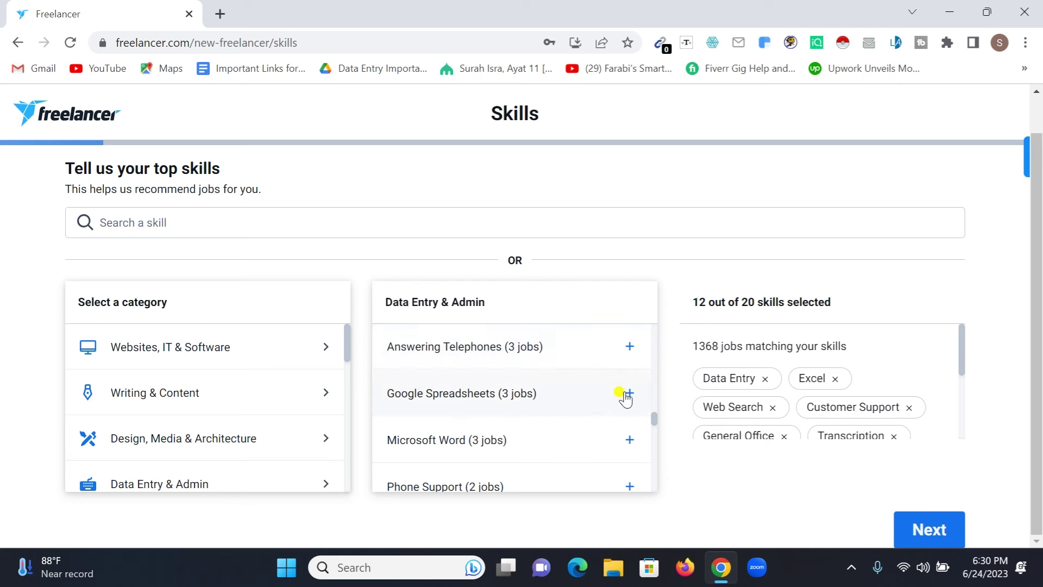
pyautogui.click(619, 401)
pyautogui.scroll(-2, 493, 400)
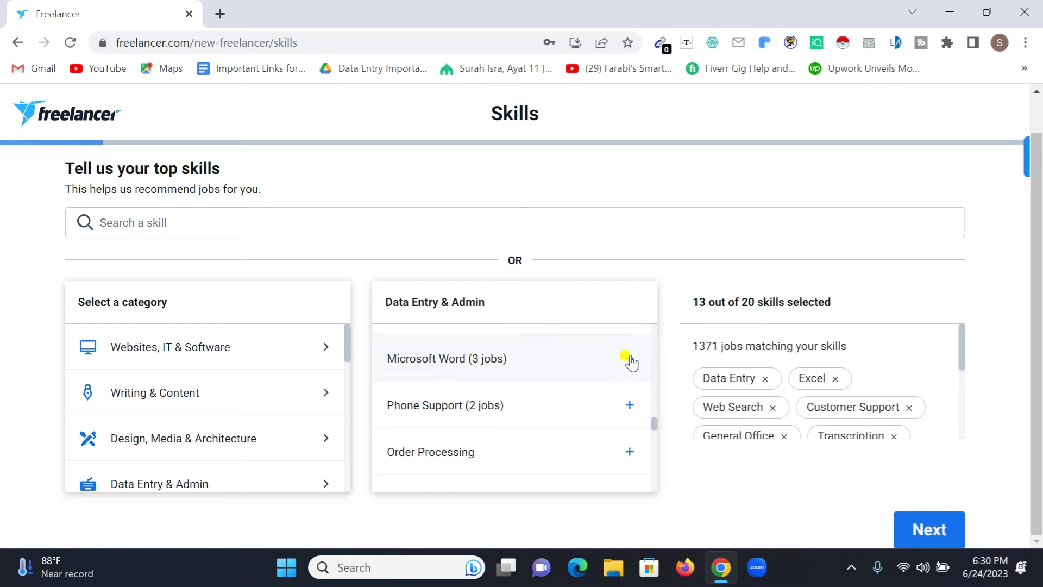
pyautogui.click(629, 359)
pyautogui.scroll(-2, 483, 399)
pyautogui.scroll(-3, 431, 405)
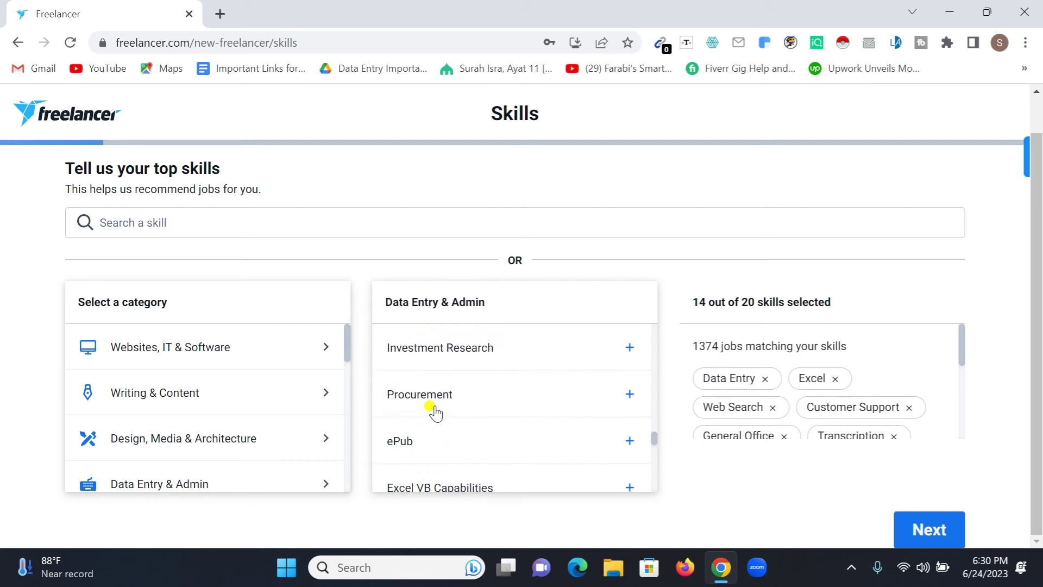
pyautogui.scroll(-2, 440, 411)
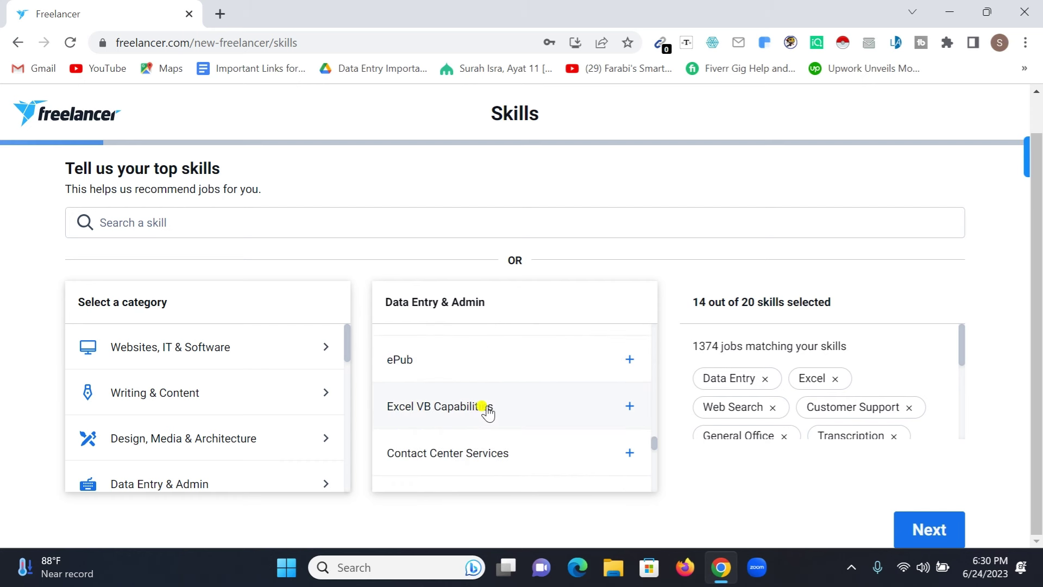
pyautogui.scroll(-2, 444, 406)
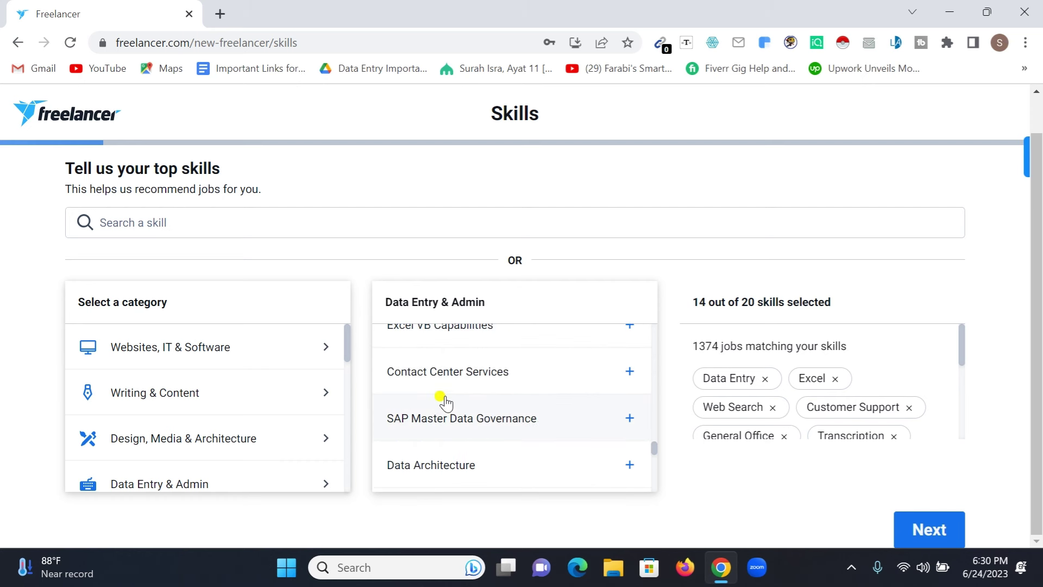
pyautogui.scroll(-2, 426, 423)
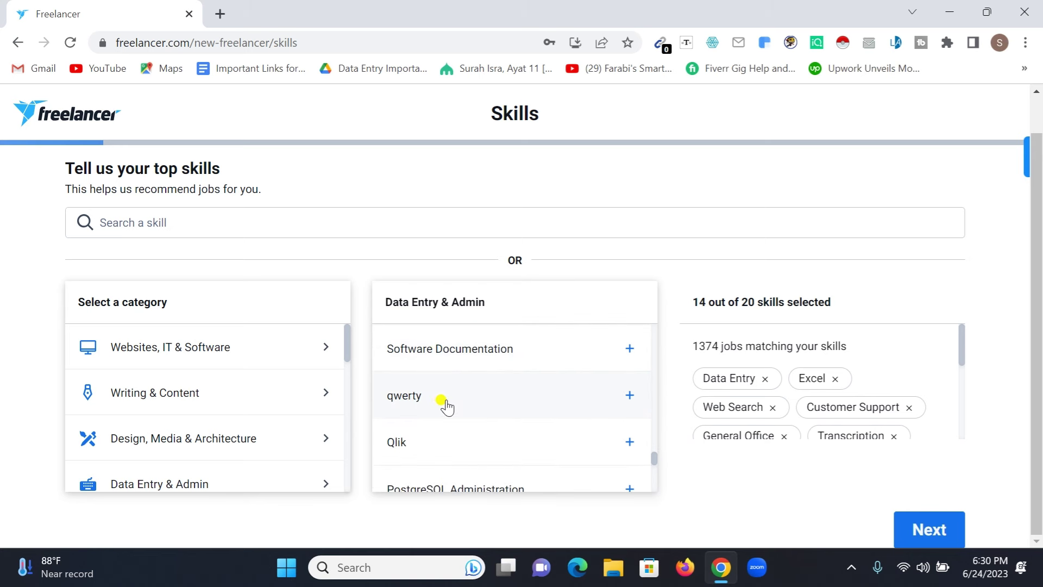
pyautogui.scroll(-2, 435, 410)
pyautogui.scroll(-7, 427, 416)
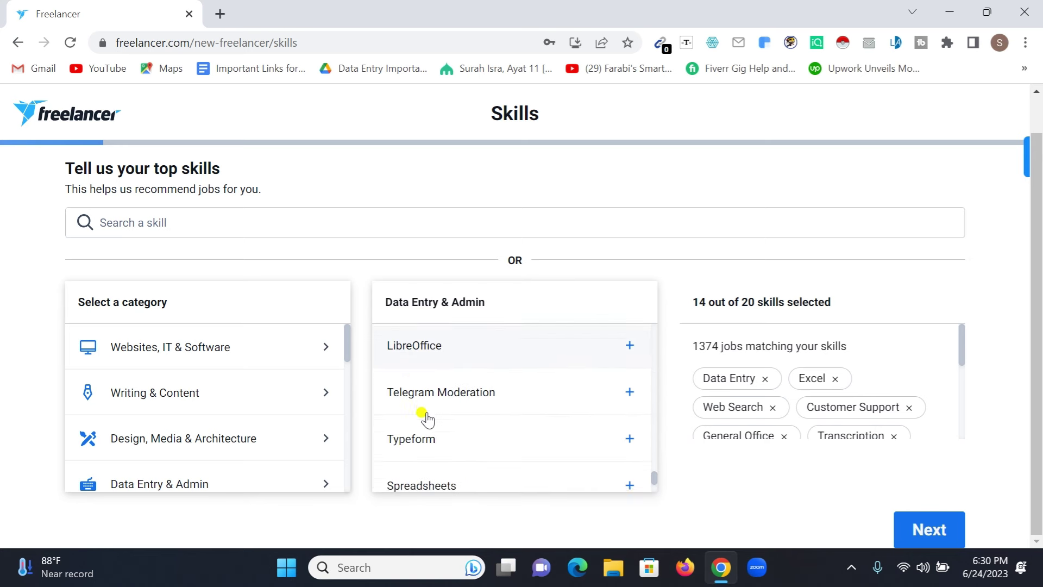
pyautogui.scroll(-1, 427, 416)
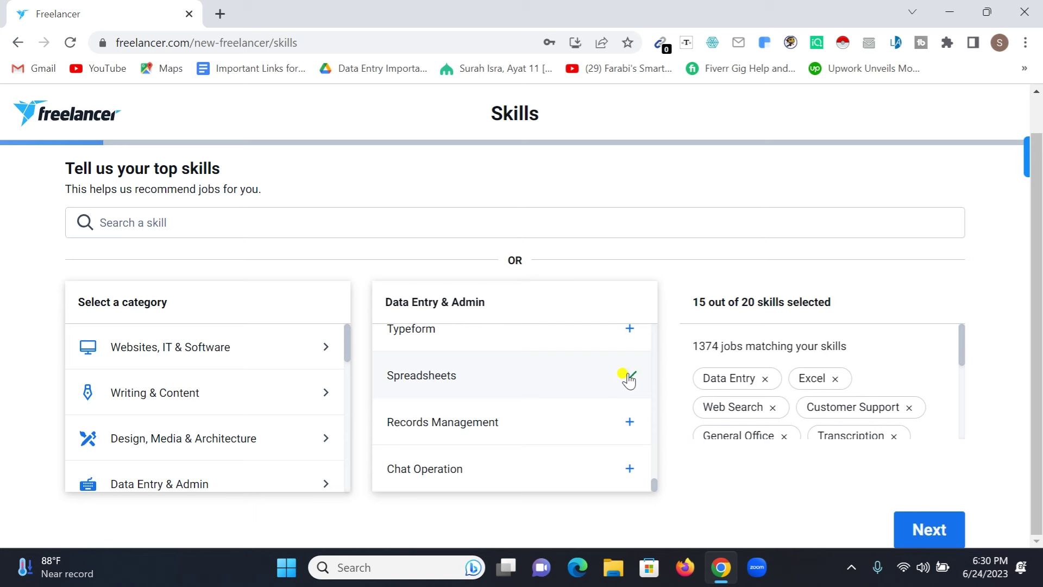
pyautogui.scroll(15, 458, 434)
pyautogui.scroll(-10, 458, 435)
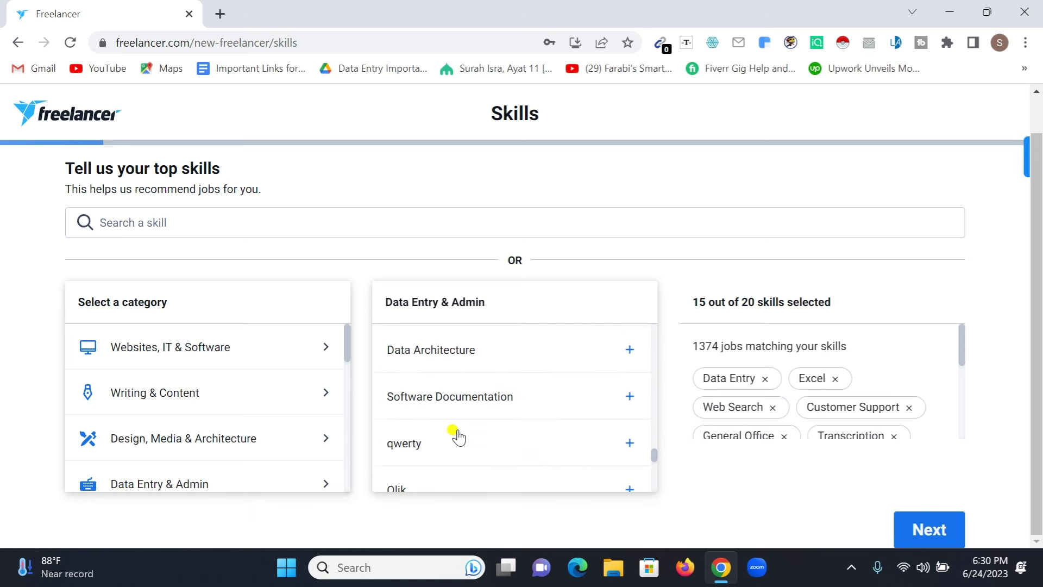
pyautogui.scroll(2, 458, 434)
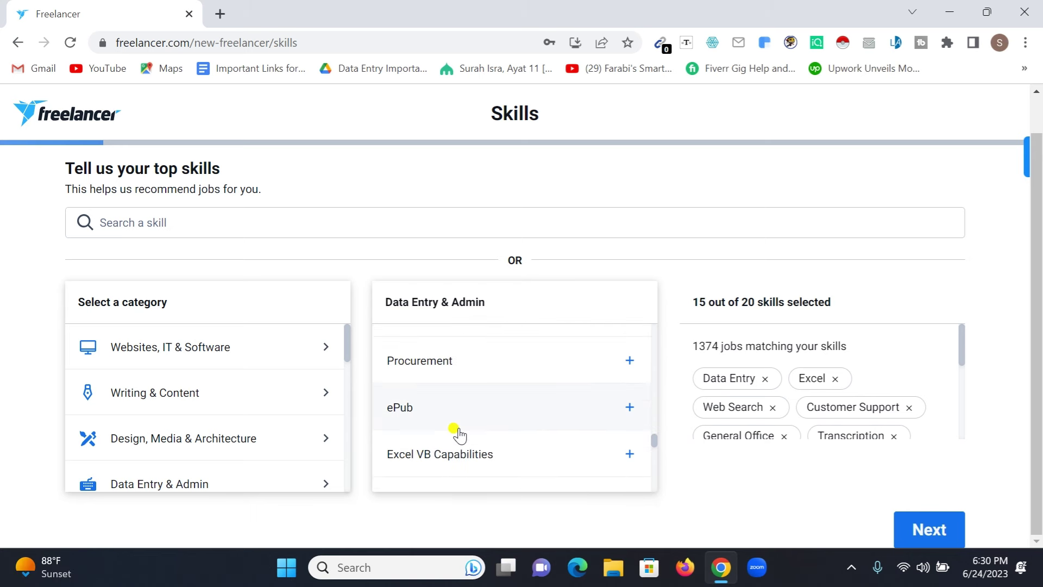
pyautogui.scroll(-3, 646, 361)
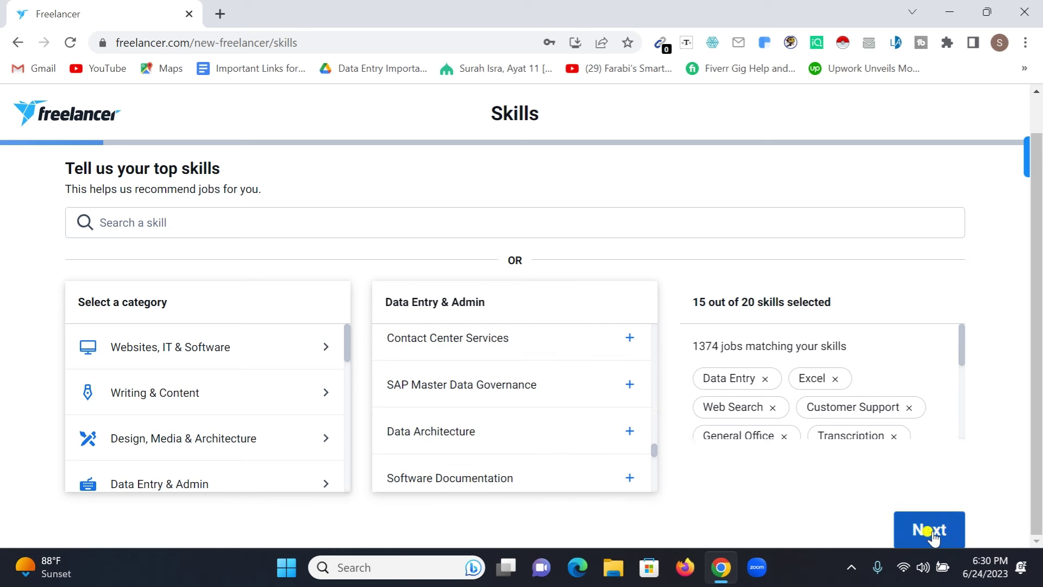
pyautogui.click(930, 533)
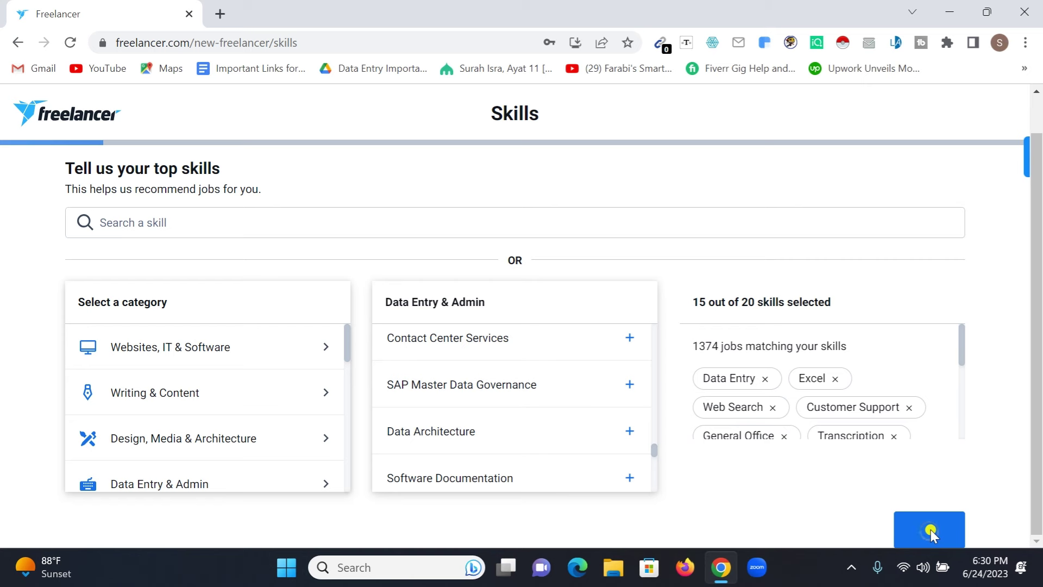
# Step: Scroll down the Link your accounts page toward the Skip option
pyautogui.scroll(-2, 435, 338)
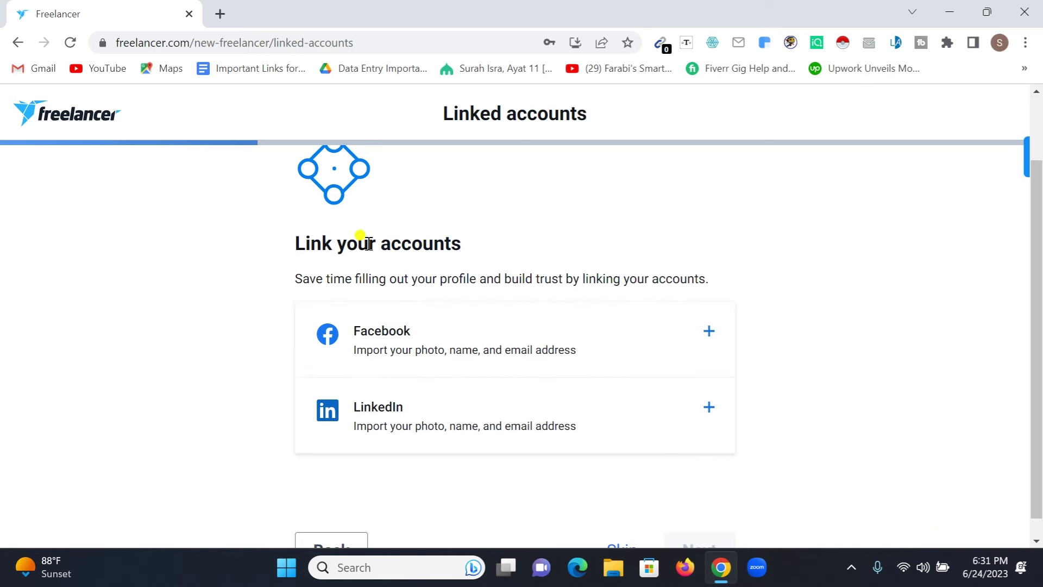
pyautogui.scroll(-1, 381, 312)
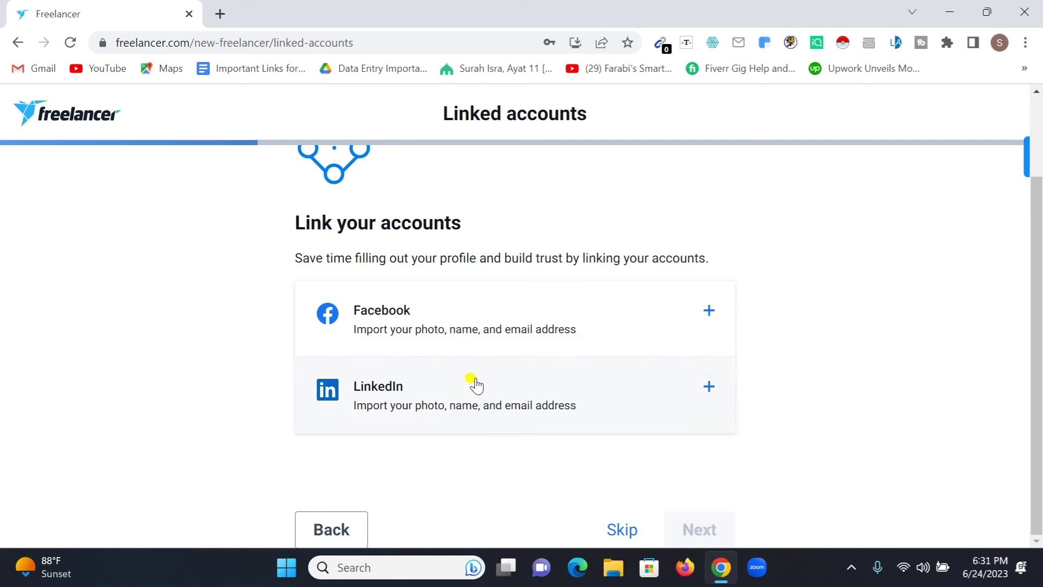
pyautogui.click(623, 531)
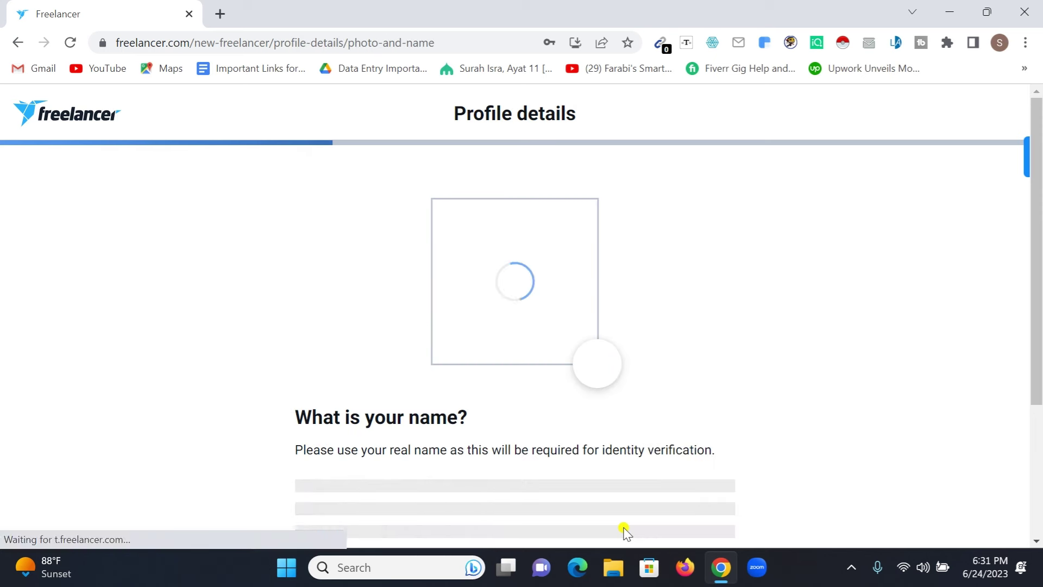
pyautogui.scroll(-2, 451, 381)
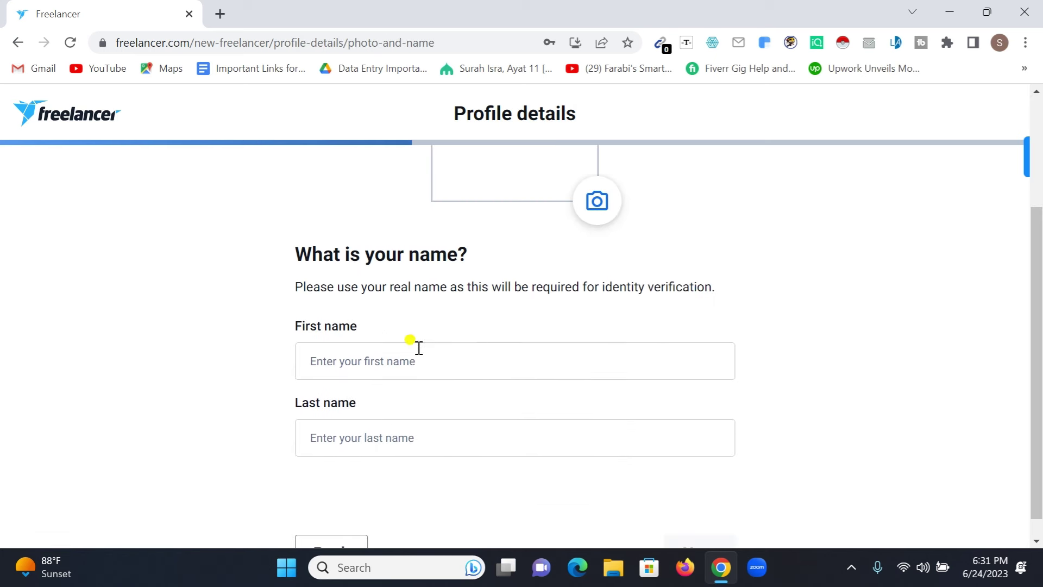
pyautogui.scroll(1, 421, 282)
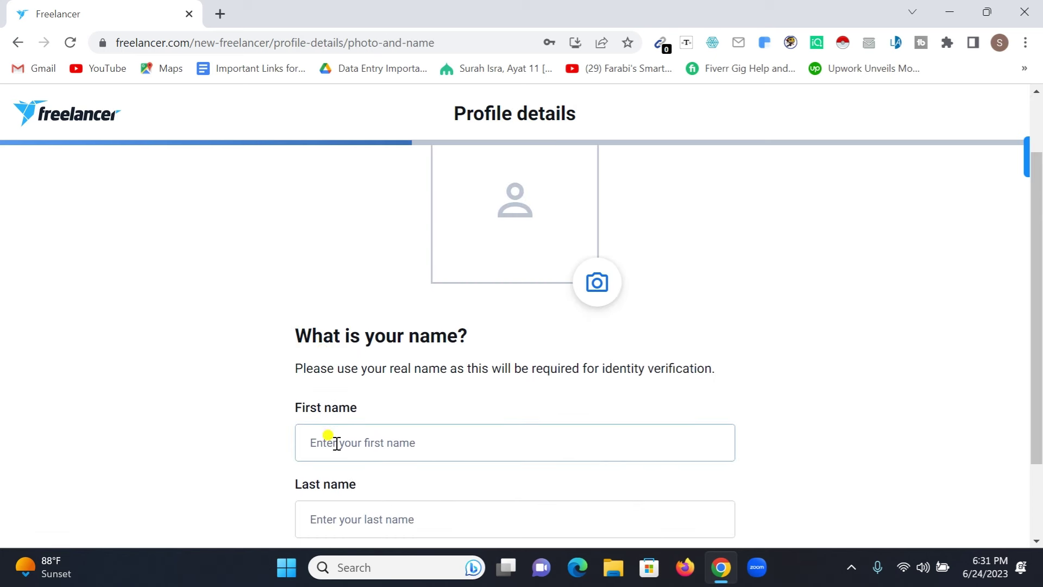
pyautogui.scroll(-1, 375, 437)
pyautogui.scroll(-1, 348, 438)
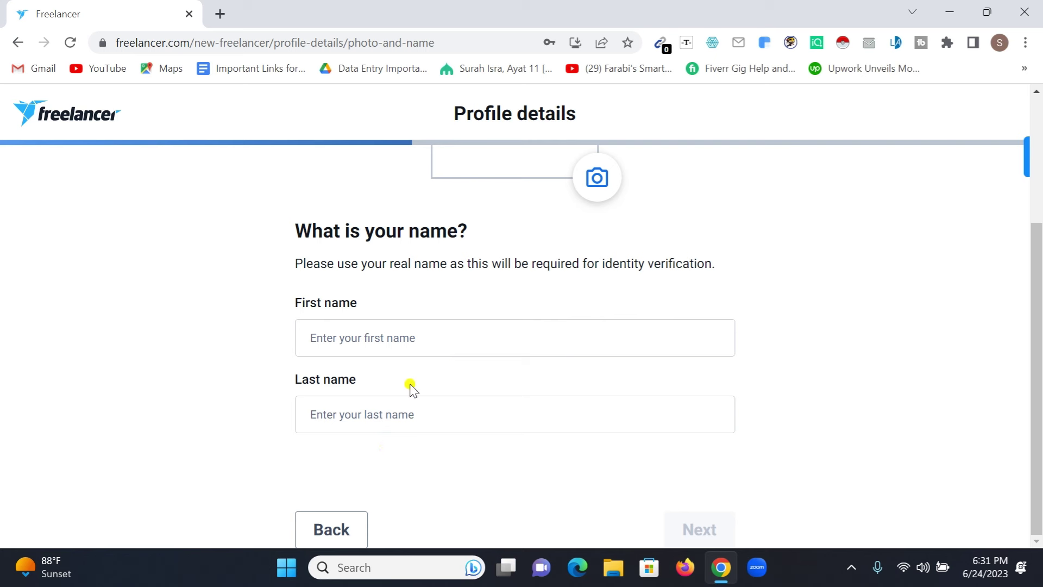
pyautogui.scroll(3, 380, 410)
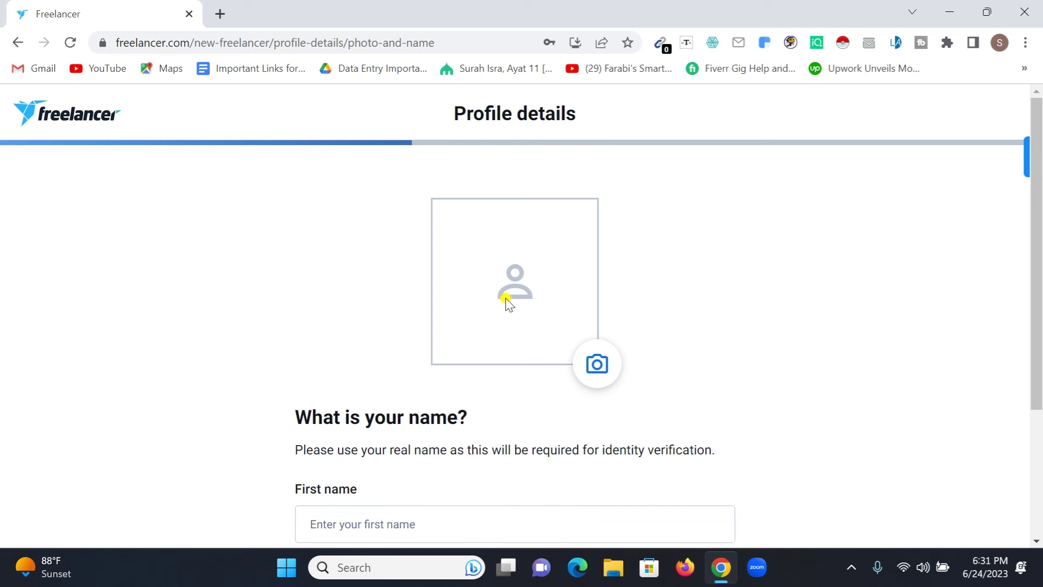
pyautogui.click(596, 368)
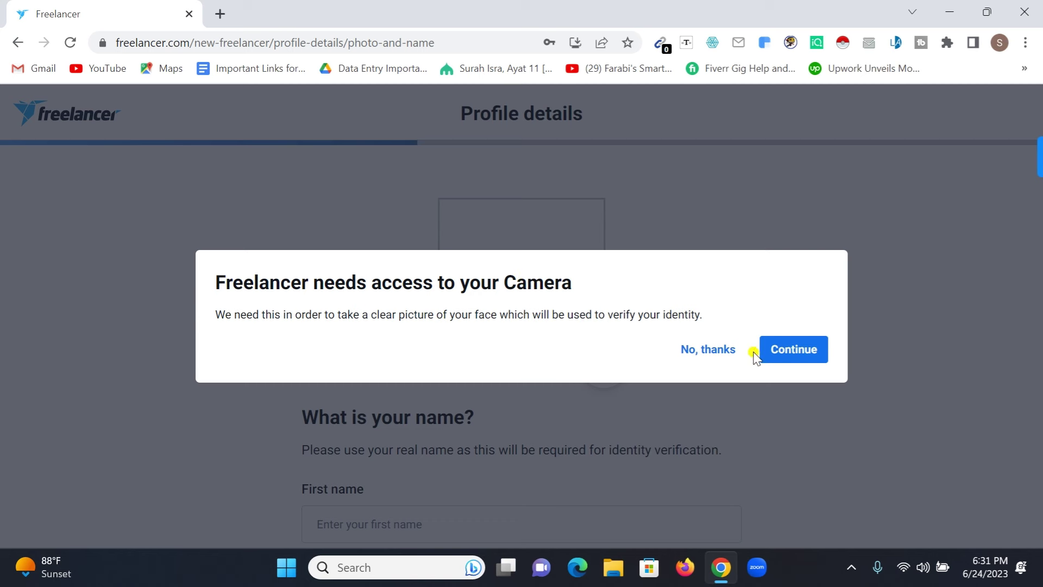
pyautogui.click(720, 353)
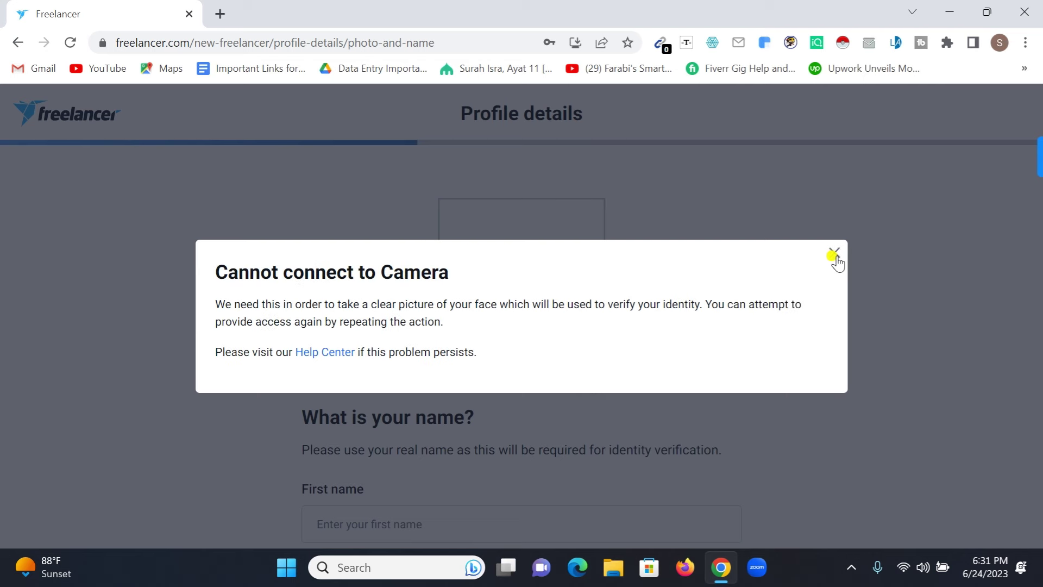
pyautogui.click(834, 254)
pyautogui.scroll(-3, 691, 305)
# Step: Enter the freelancer's first name and last name, then submit the name step
pyautogui.click(416, 361)
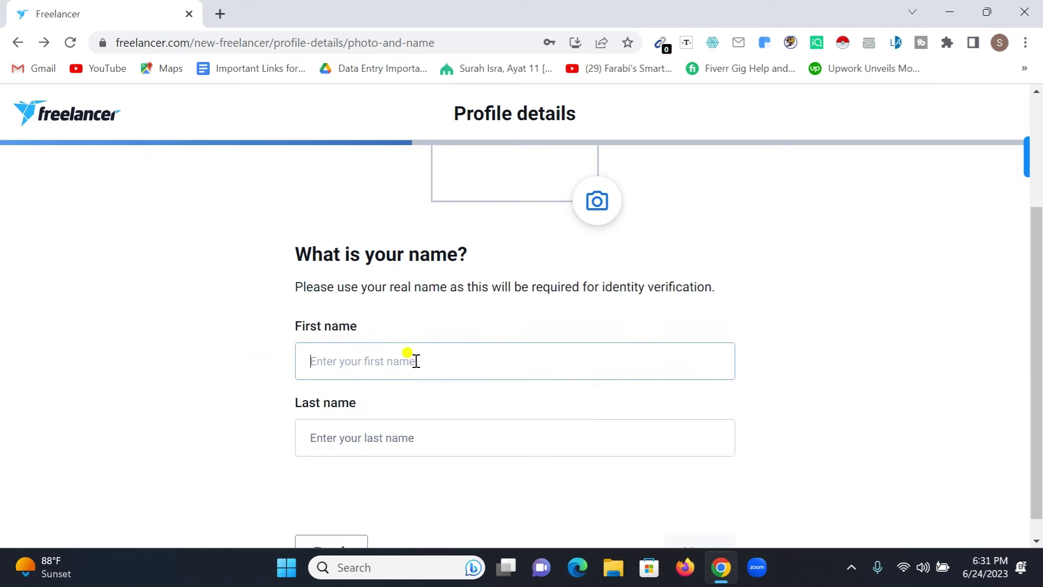
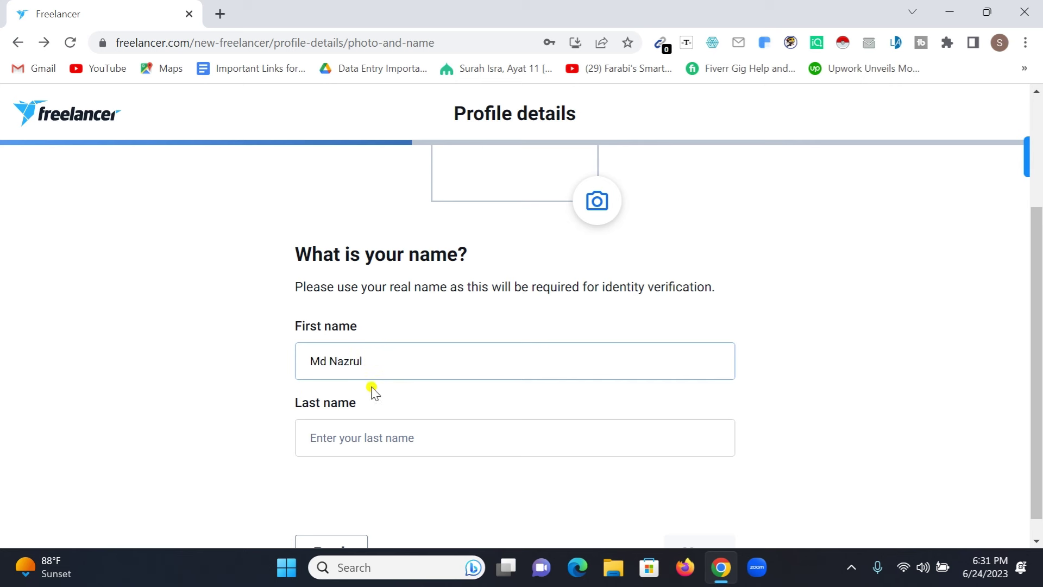
pyautogui.hotkey('ctrl', 'BackSpace')
pyautogui.click(357, 427)
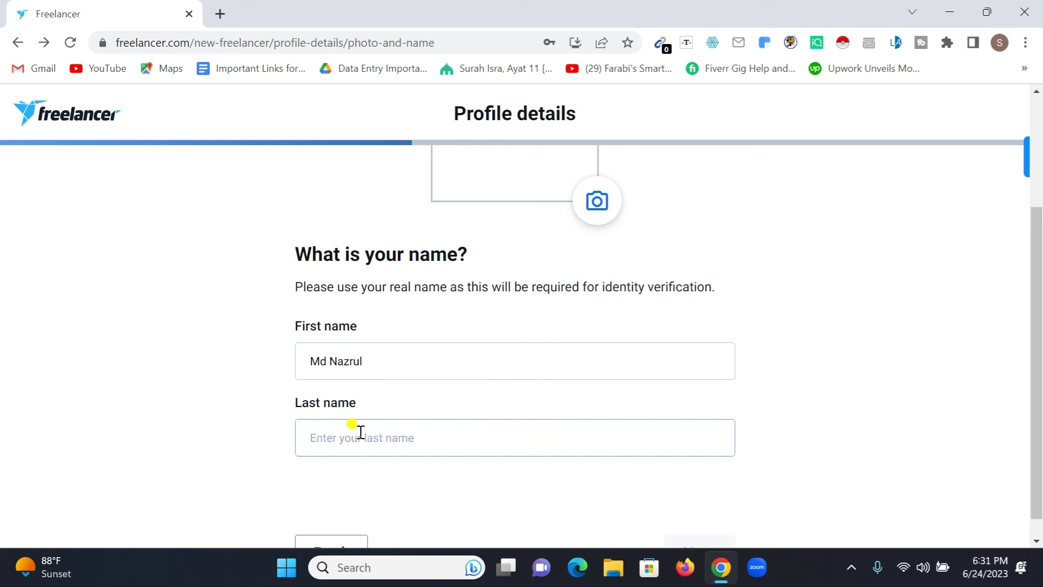
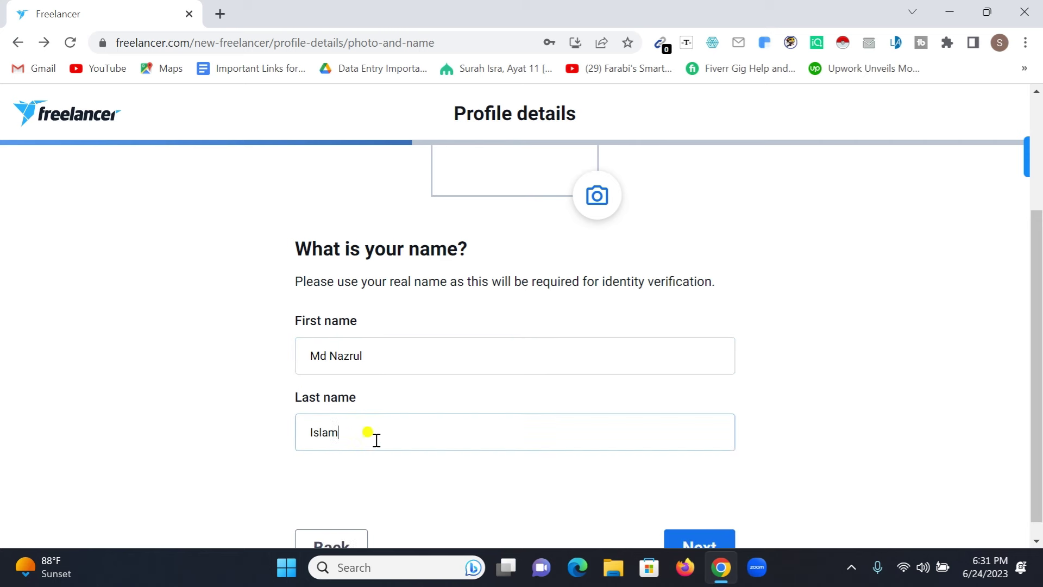
pyautogui.scroll(-1, 367, 433)
pyautogui.click(716, 527)
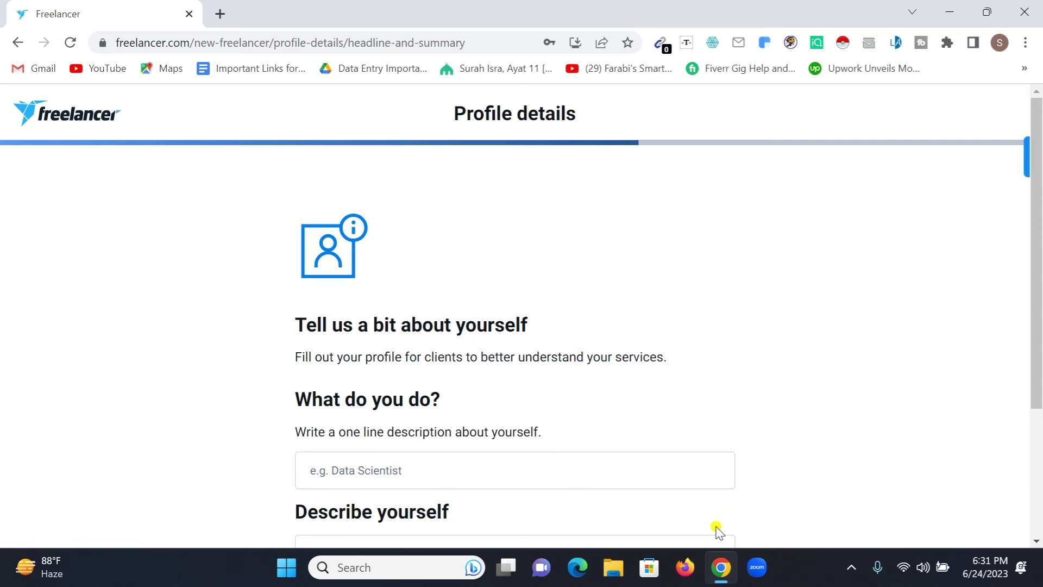
# Step: Write the headline 'Data Entry | Lead Generation | Web Research Expert' in What do you do?
pyautogui.scroll(-2, 543, 358)
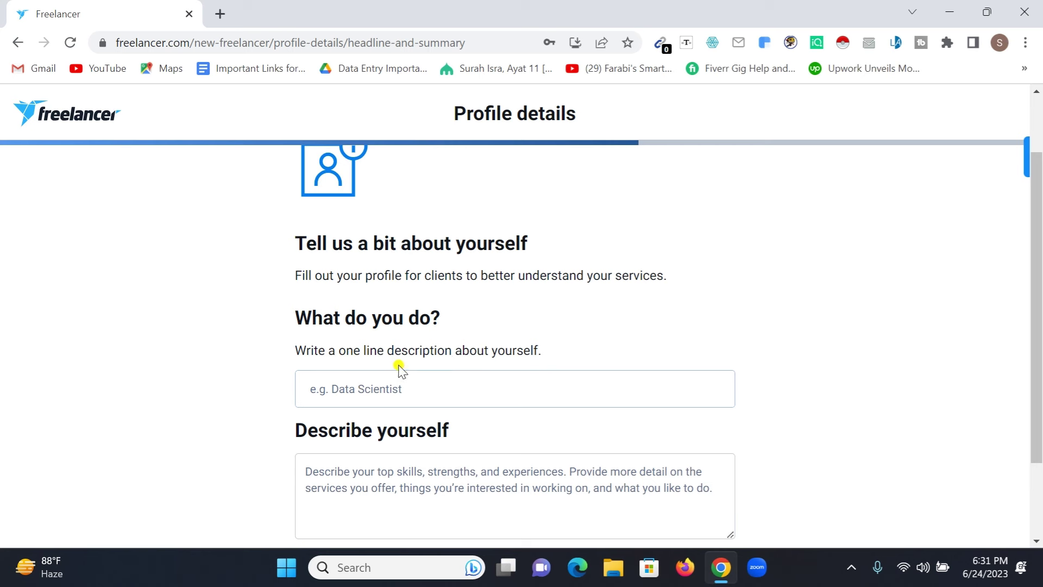
pyautogui.click(377, 387)
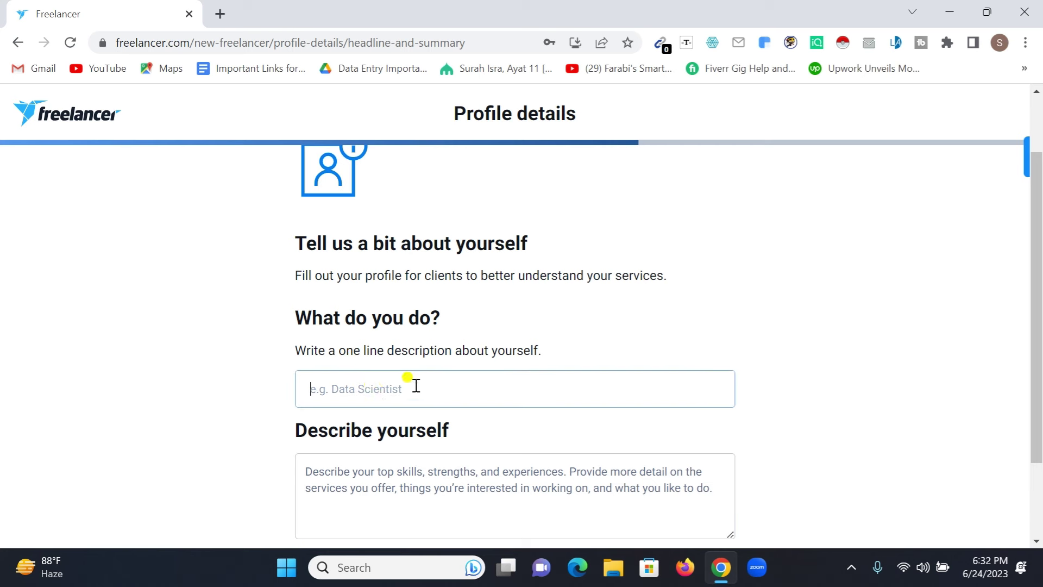
pyautogui.write('Da')
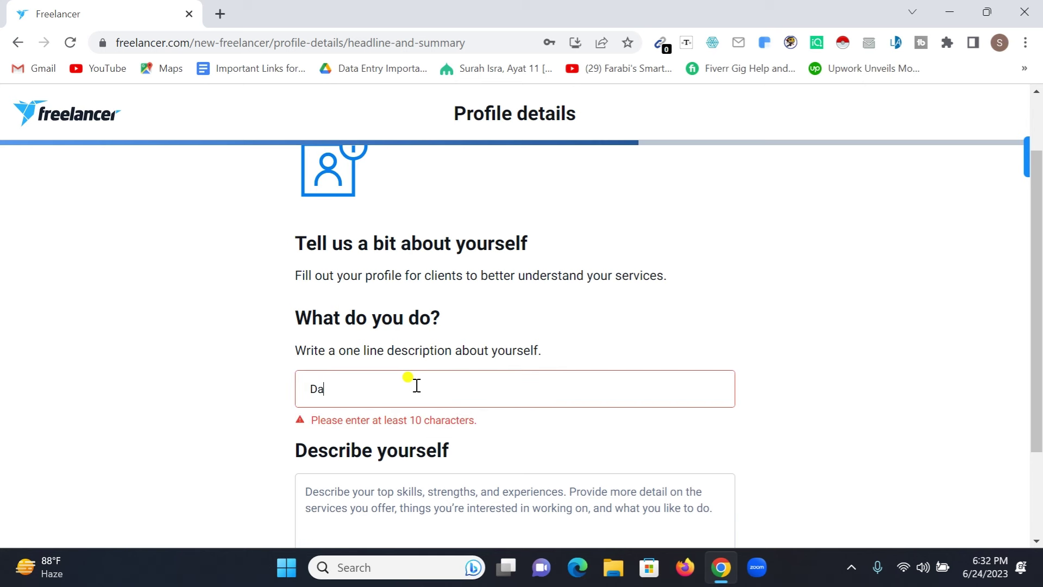
pyautogui.write('ta Entry')
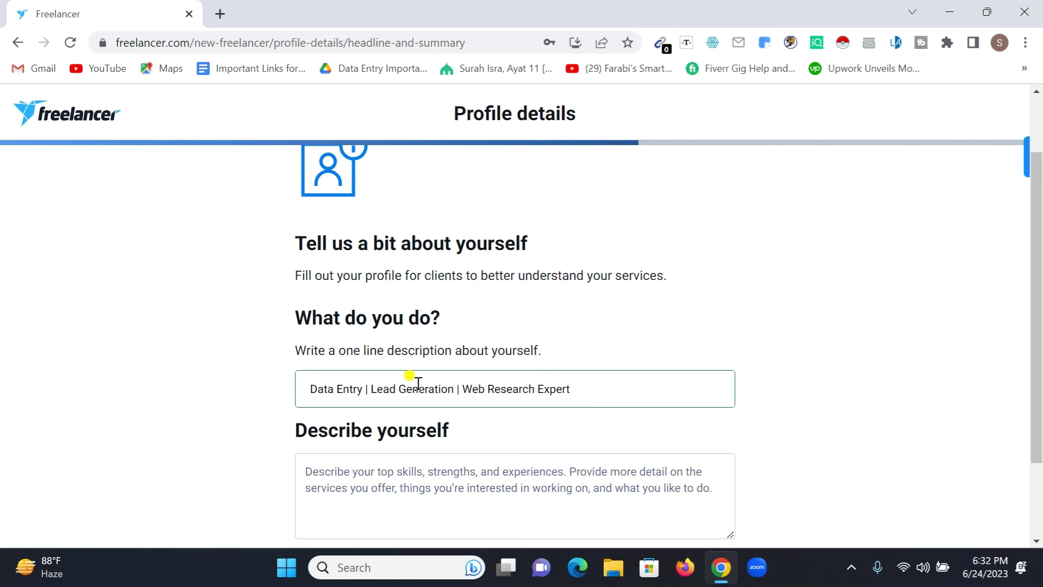
pyautogui.scroll(-2, 415, 383)
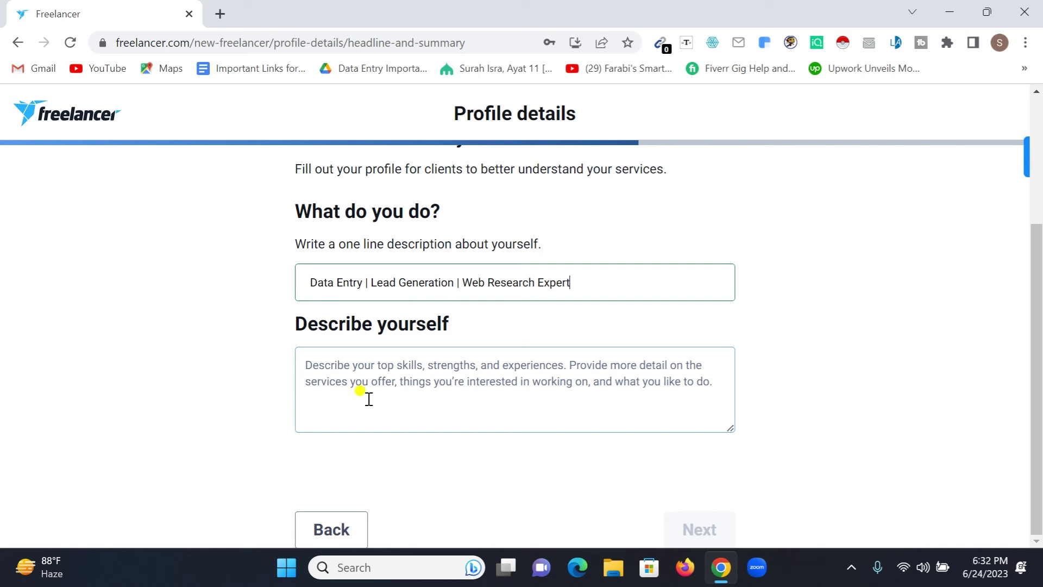
# Step: Paste the prepared self-description into Describe yourself and submit the step
pyautogui.click(409, 382)
pyautogui.hotkey('ctrl', 'v')
pyautogui.scroll(-5, 435, 417)
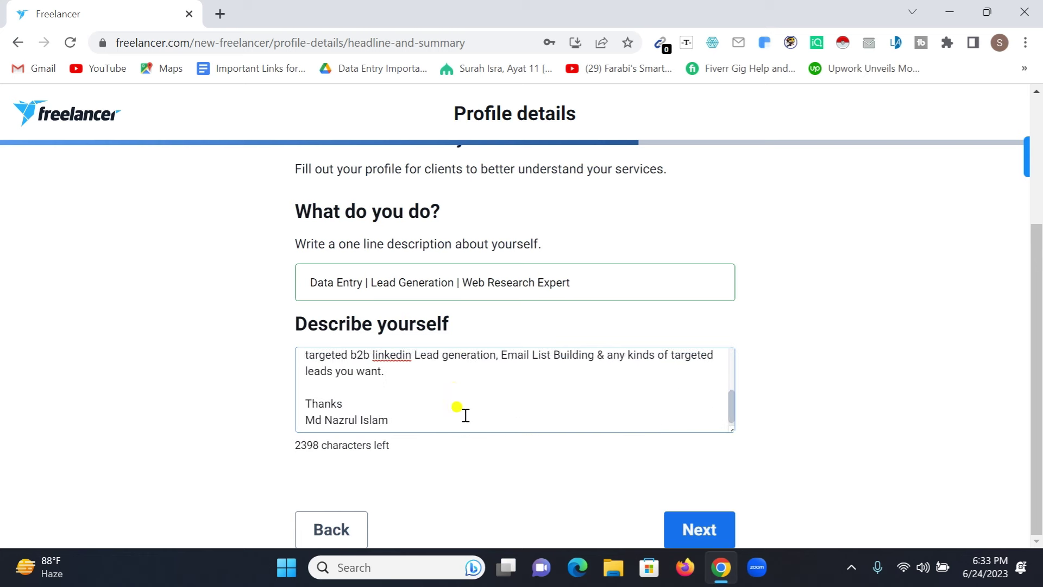
pyautogui.scroll(5, 505, 408)
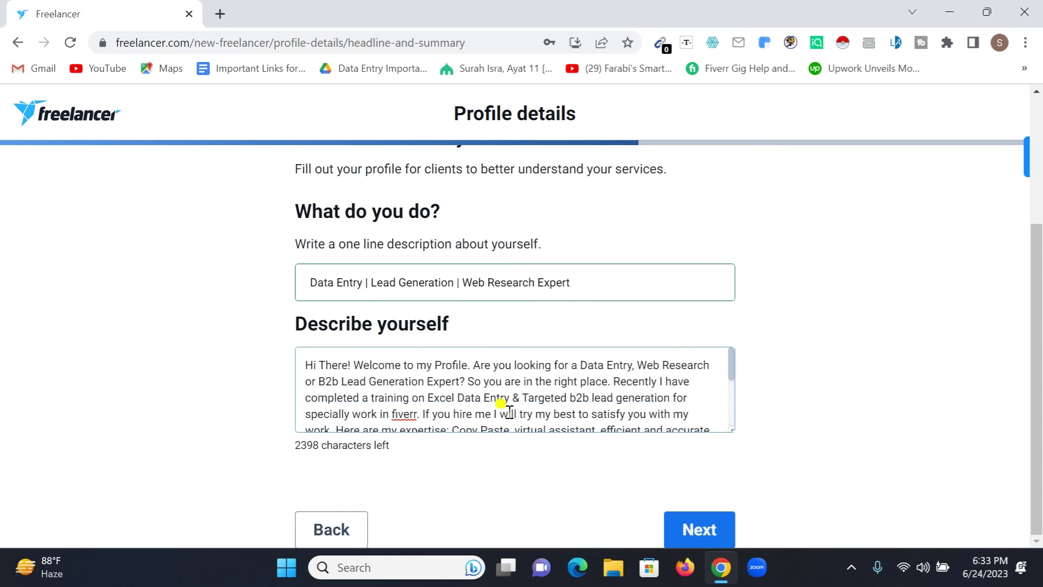
pyautogui.click(704, 531)
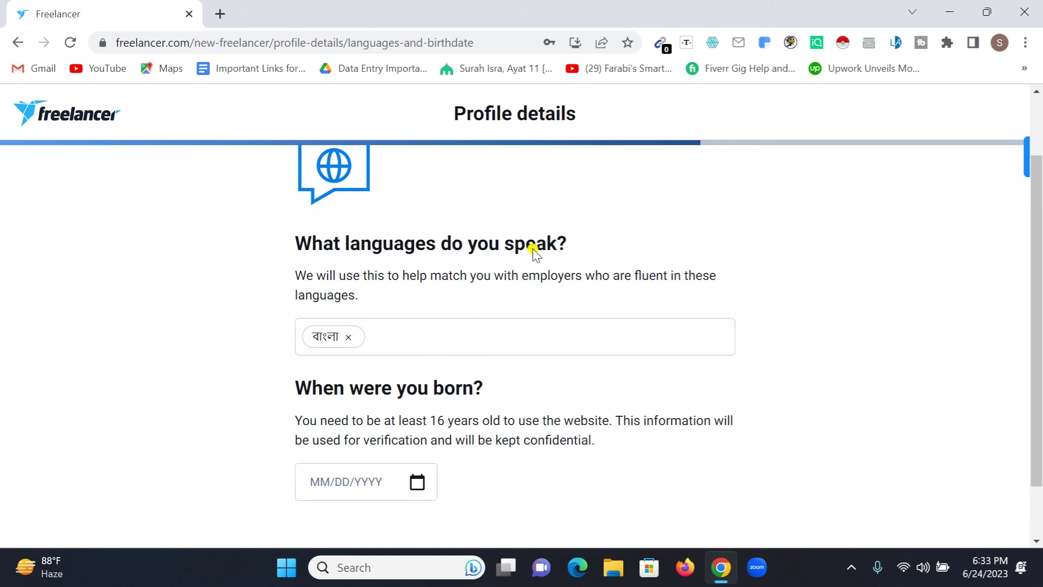
# Step: Add English as a second spoken language alongside Bengali
pyautogui.click(403, 341)
pyautogui.write('english')
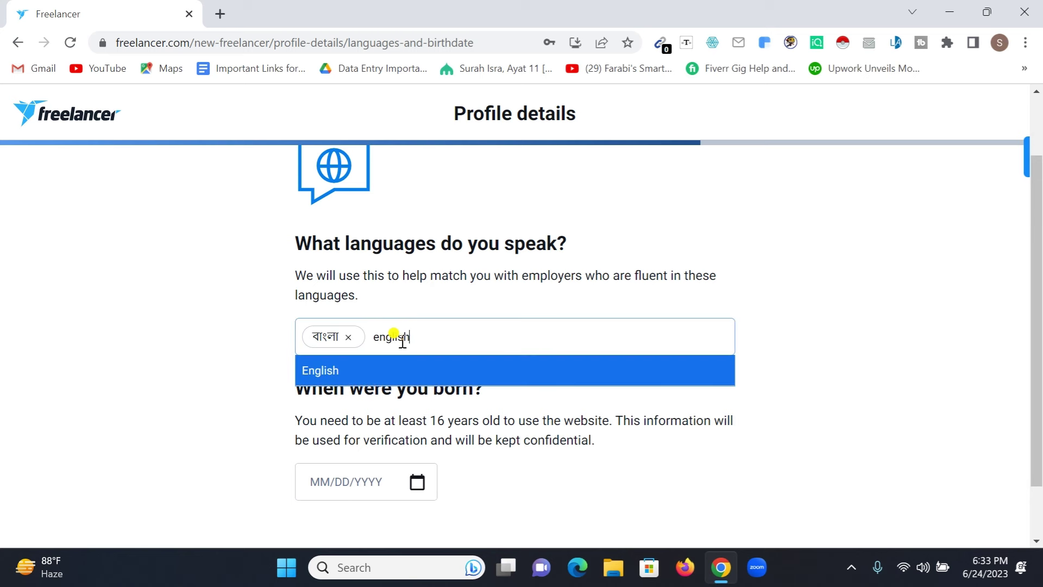
pyautogui.press('Escape')
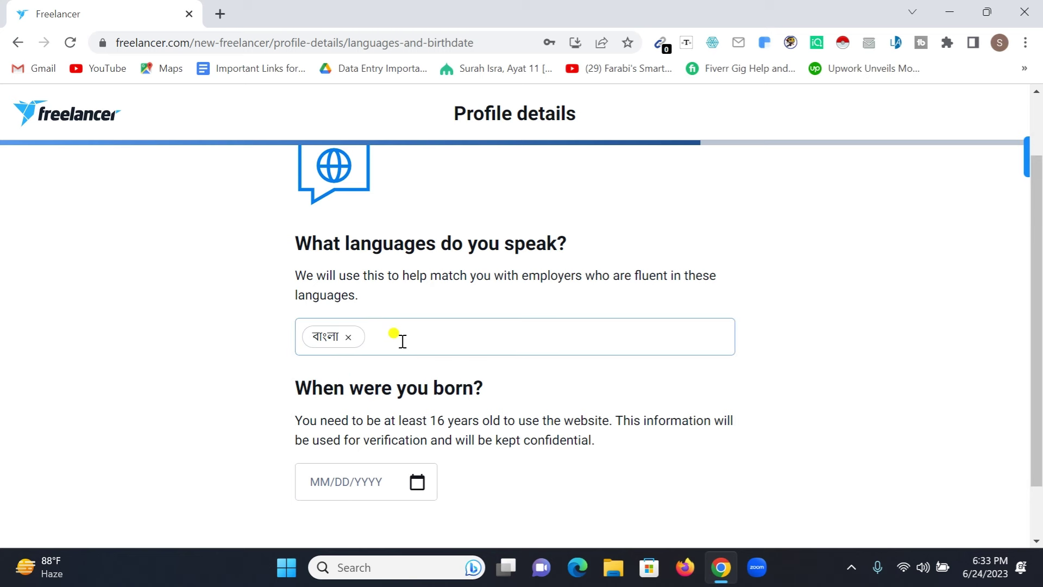
pyautogui.write('english')
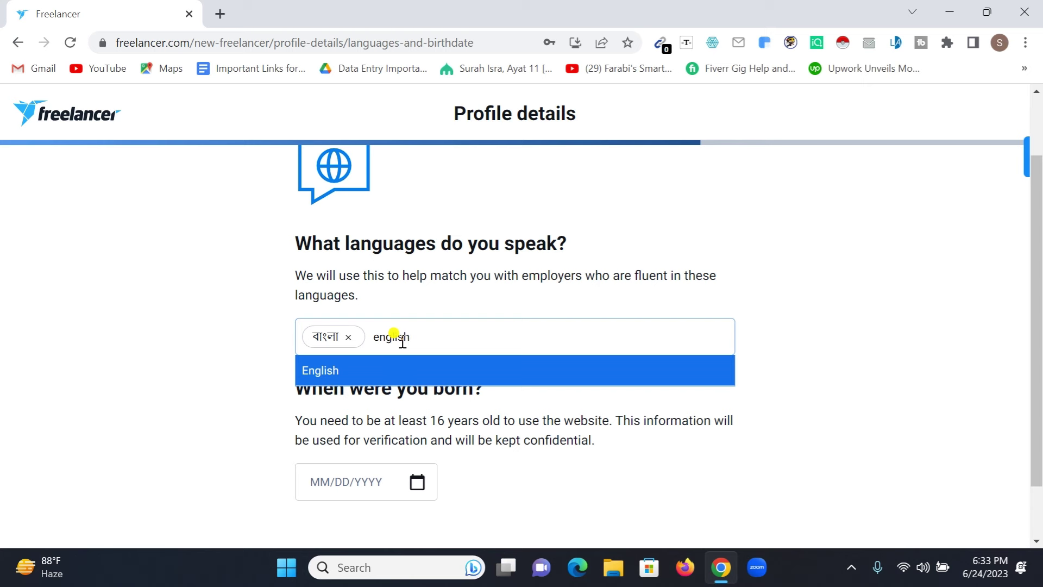
pyautogui.click(384, 368)
pyautogui.scroll(-1, 374, 439)
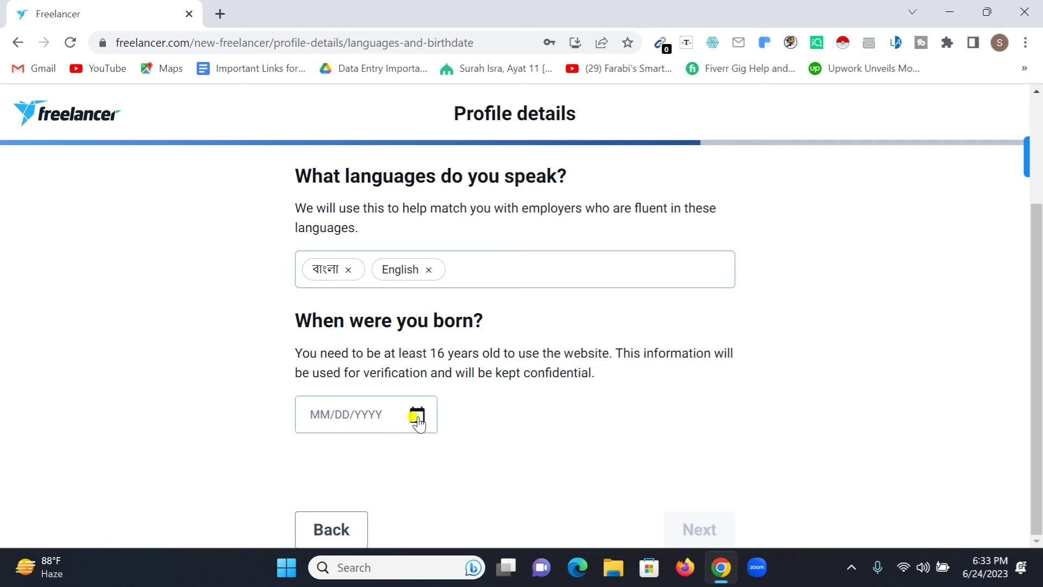
pyautogui.click(416, 416)
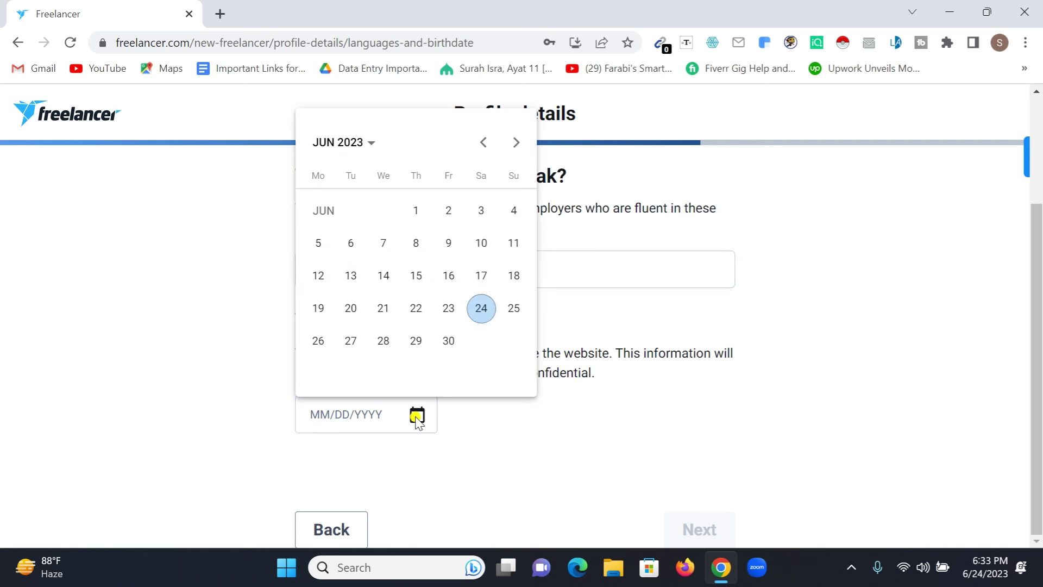
pyautogui.click(370, 145)
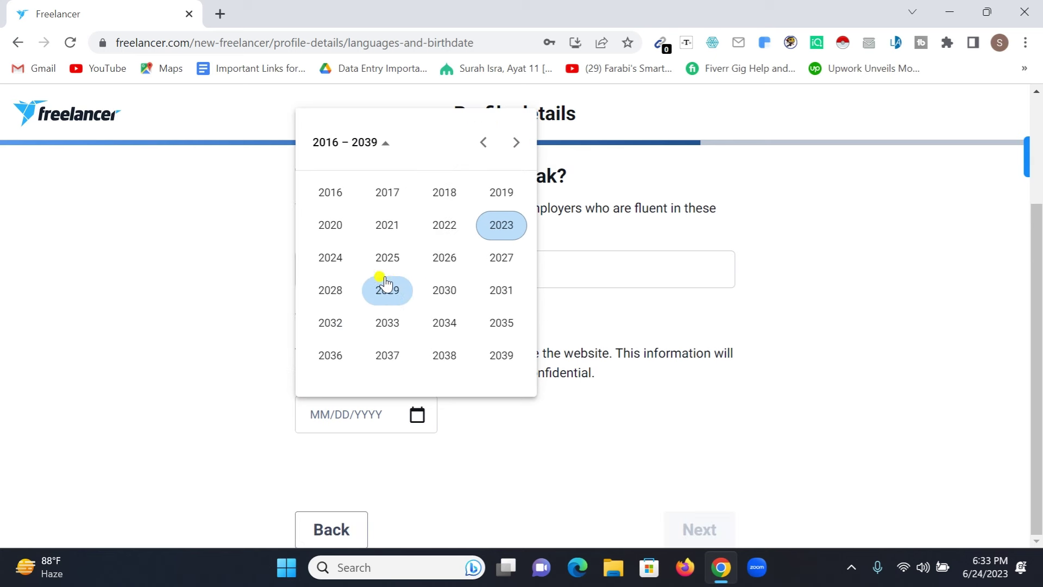
pyautogui.click(517, 143)
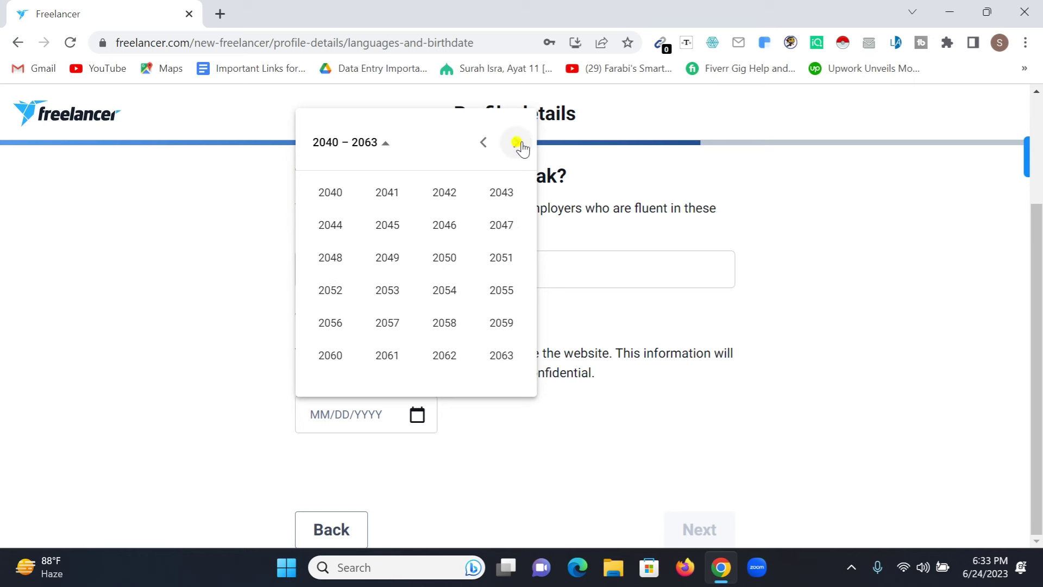
pyautogui.click(481, 145)
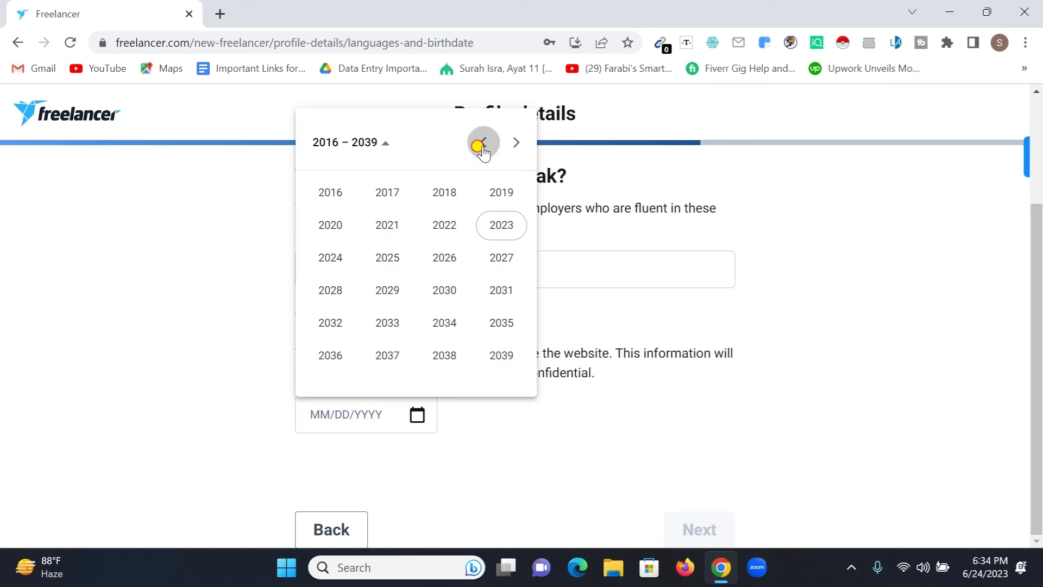
pyautogui.click(482, 145)
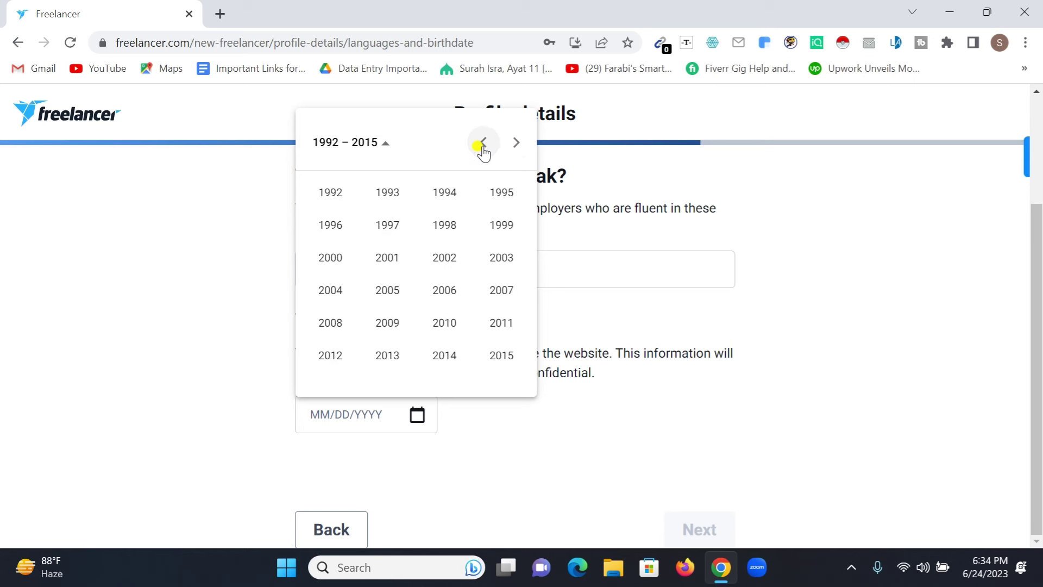
pyautogui.click(490, 194)
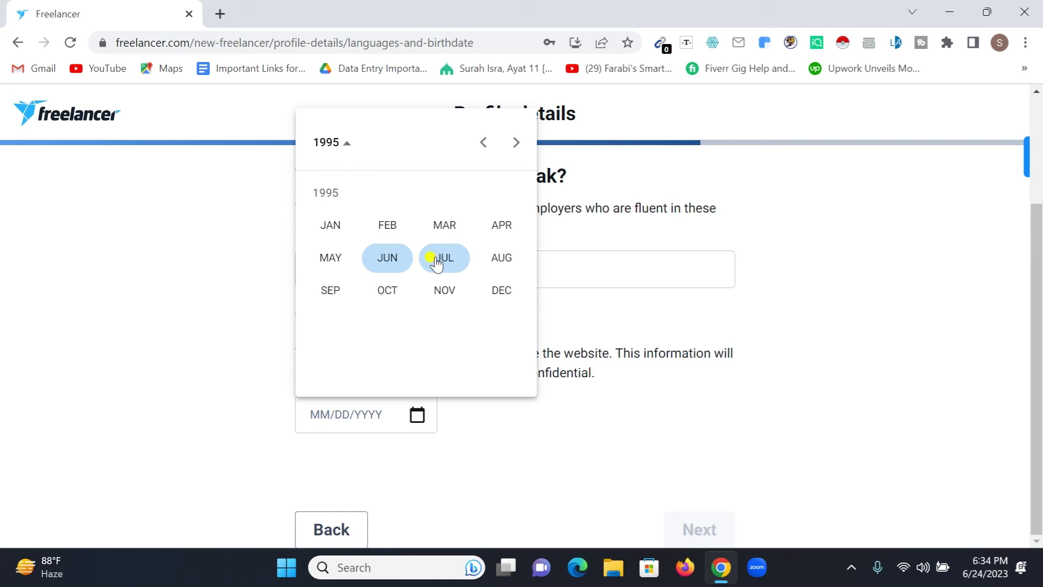
pyautogui.click(409, 263)
pyautogui.click(451, 342)
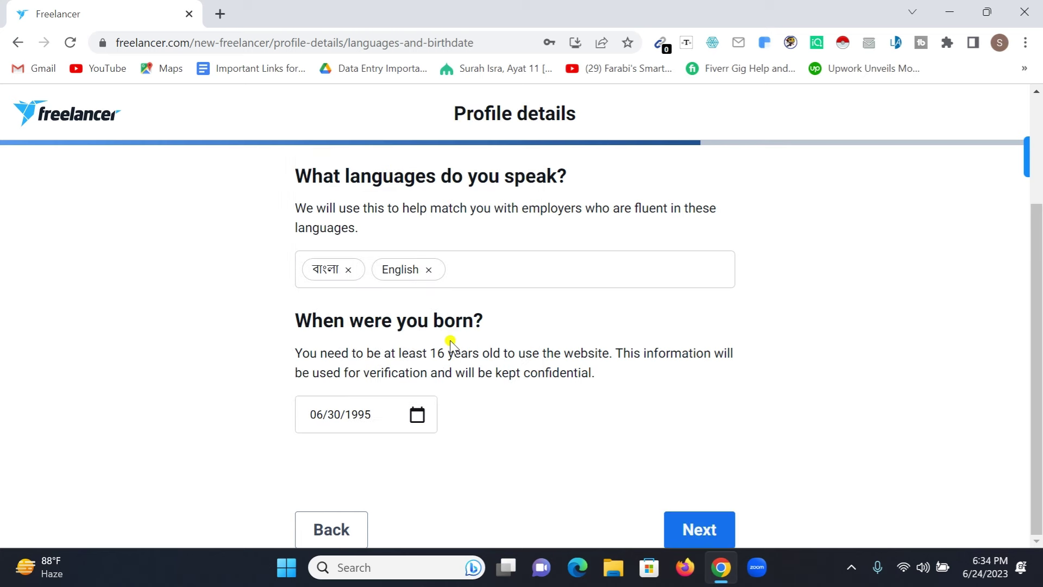
pyautogui.click(704, 531)
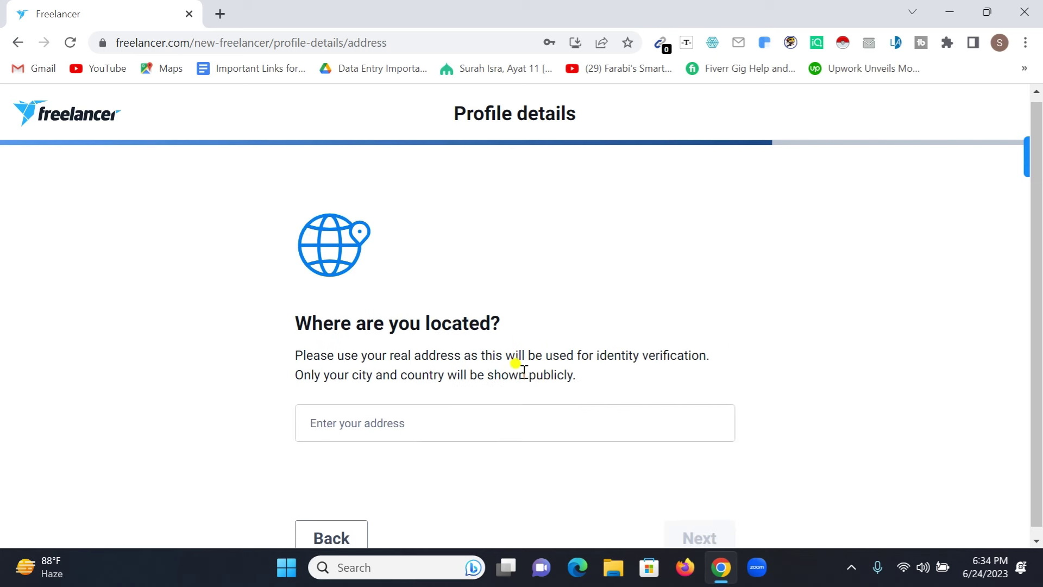
# Step: Search 'Chittago' and pick Chittagong, Bangladesh to fill Chattogram, Chittagong Division, Bangladesh
pyautogui.click(413, 405)
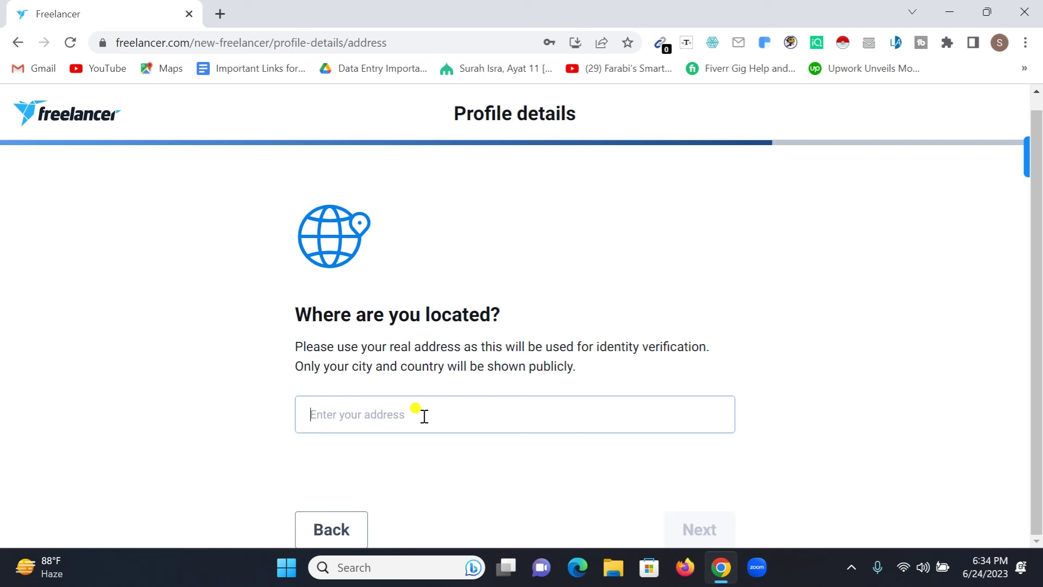
pyautogui.write('Ch')
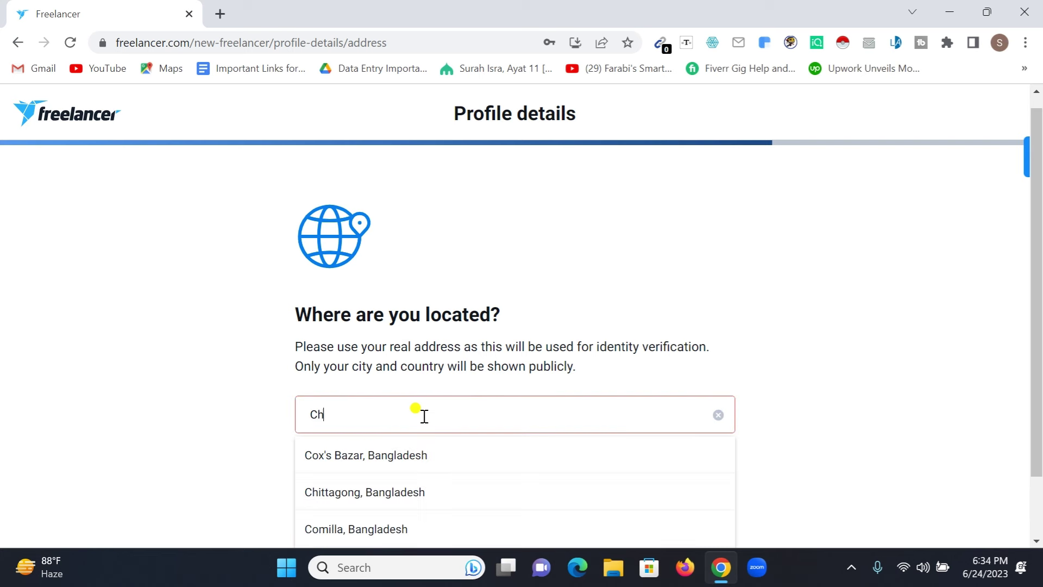
pyautogui.write('ittago')
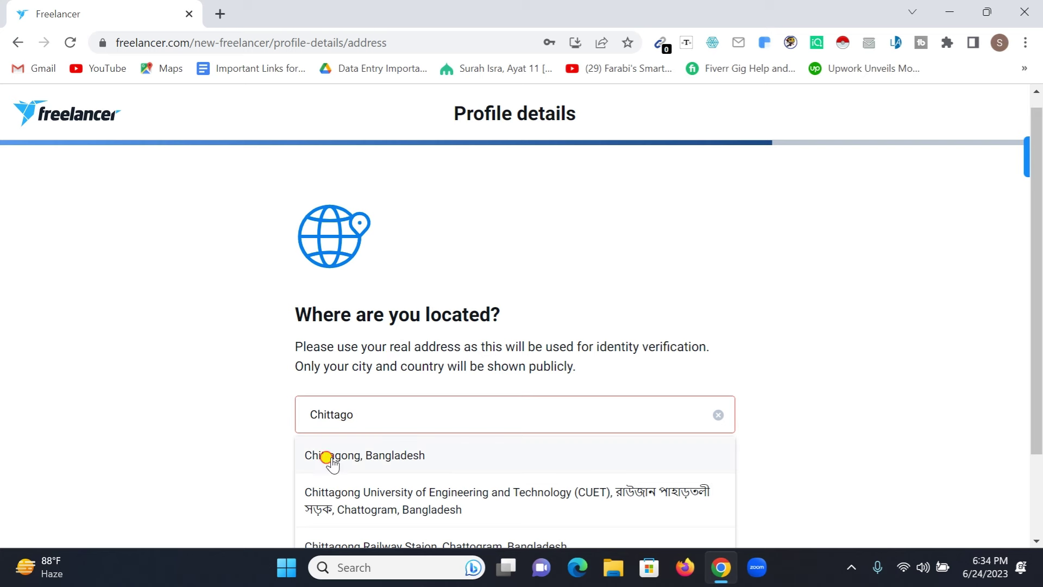
pyautogui.click(328, 456)
pyautogui.scroll(-4, 637, 386)
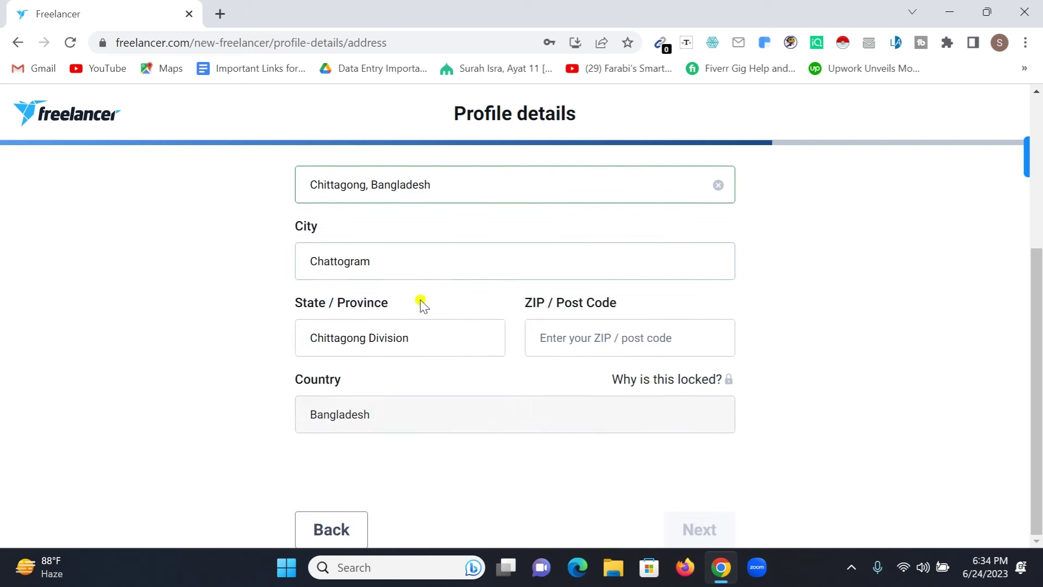
pyautogui.scroll(2, 421, 303)
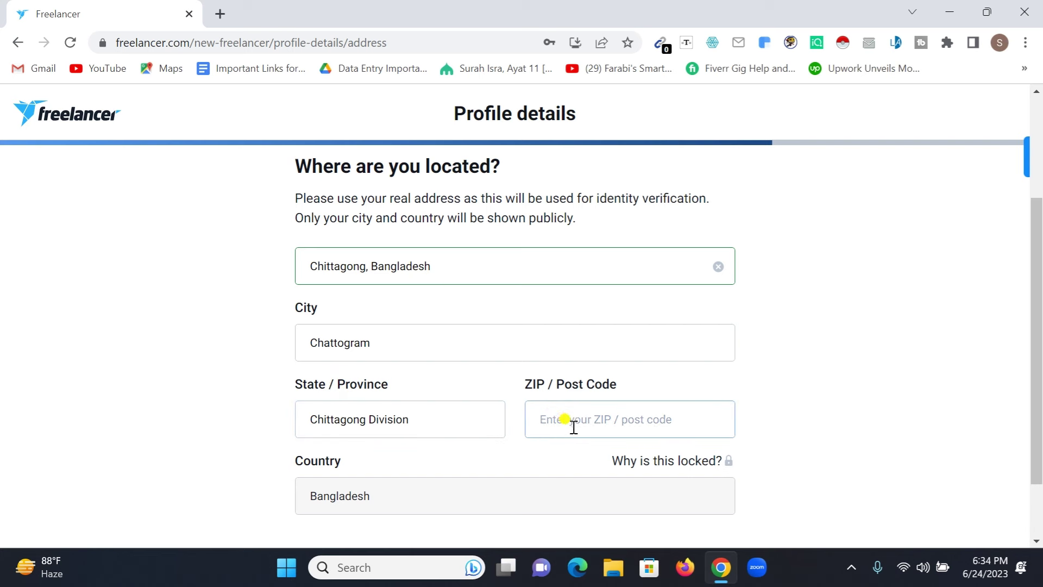
pyautogui.scroll(-1, 574, 427)
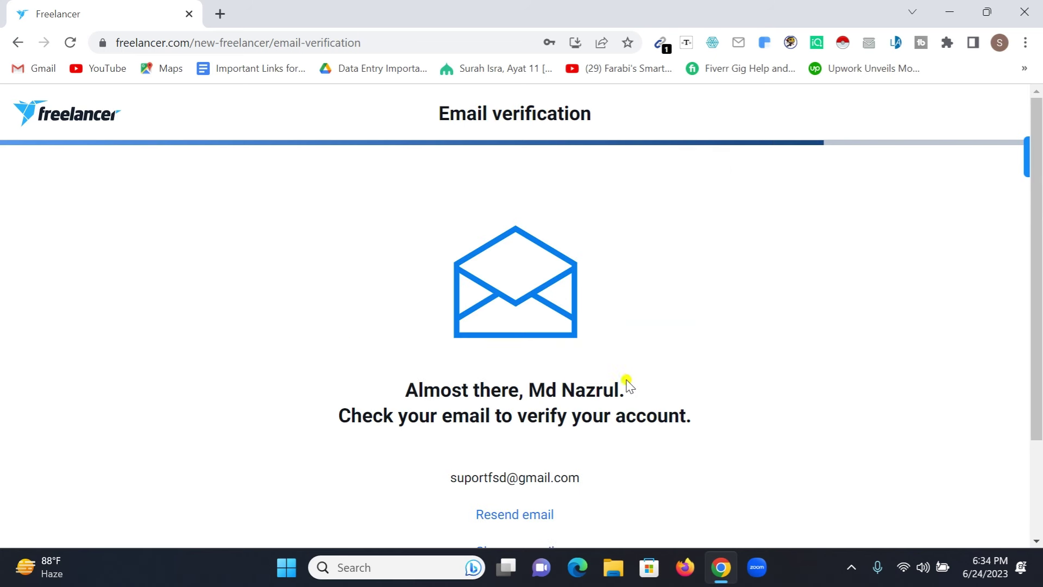
# Step: Scroll down the Email verification page to reveal the Resend and Change email options
pyautogui.scroll(-2, 597, 353)
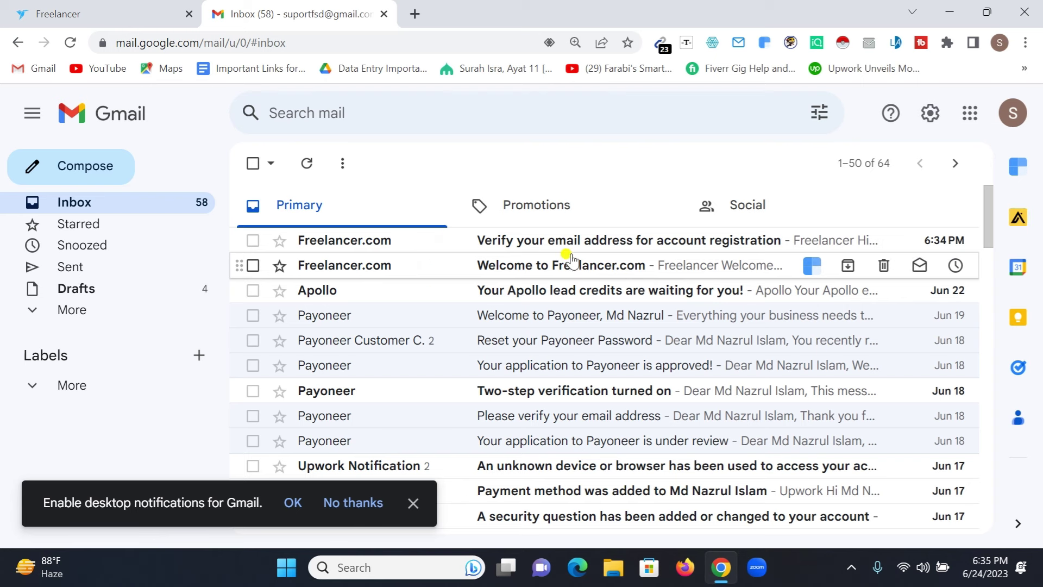
# Step: Open the Freelancer.com 'Verify your email address' email in Gmail and follow its verify link
pyautogui.click(536, 247)
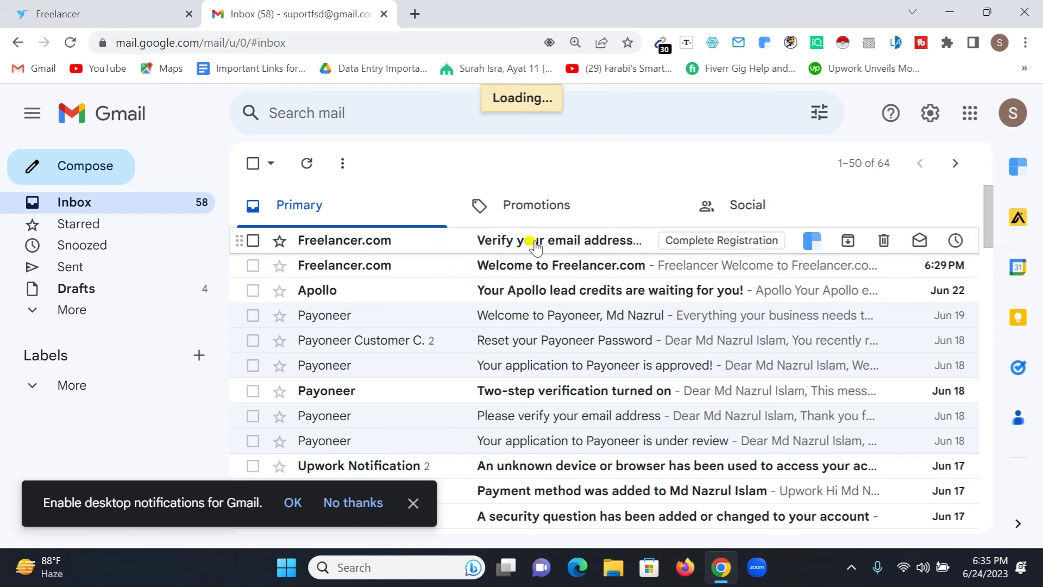
pyautogui.scroll(-2, 533, 253)
pyautogui.scroll(-3, 530, 255)
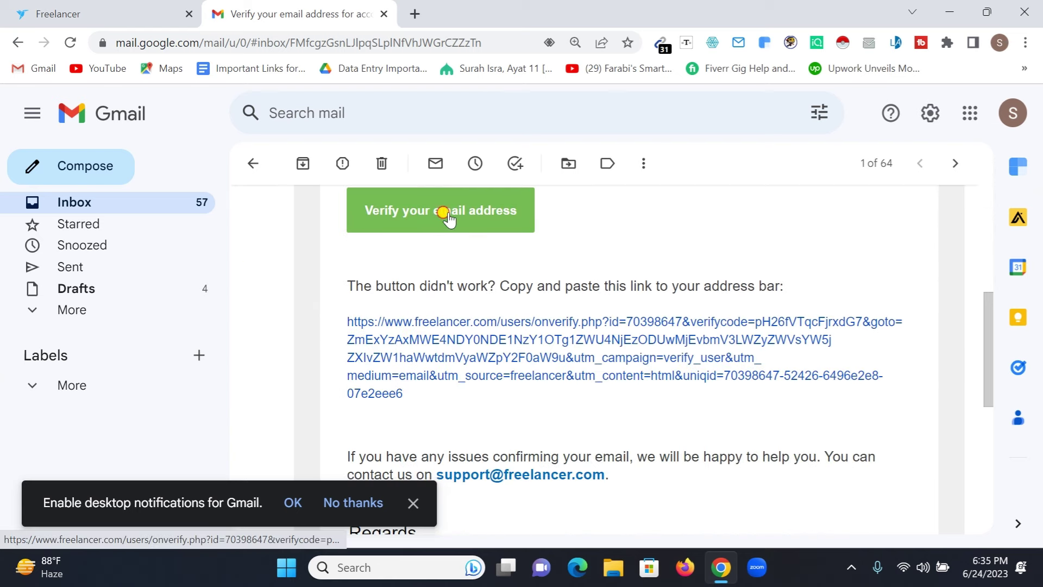
pyautogui.click(447, 216)
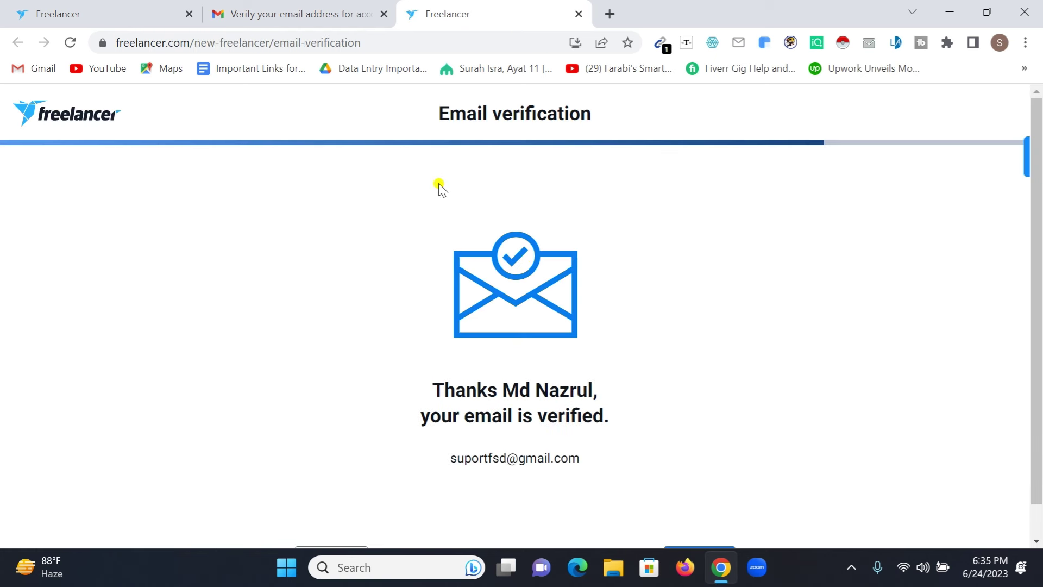
# Step: Move past the email-verified confirmation with Next to the Payment verification step
pyautogui.scroll(-1, 451, 228)
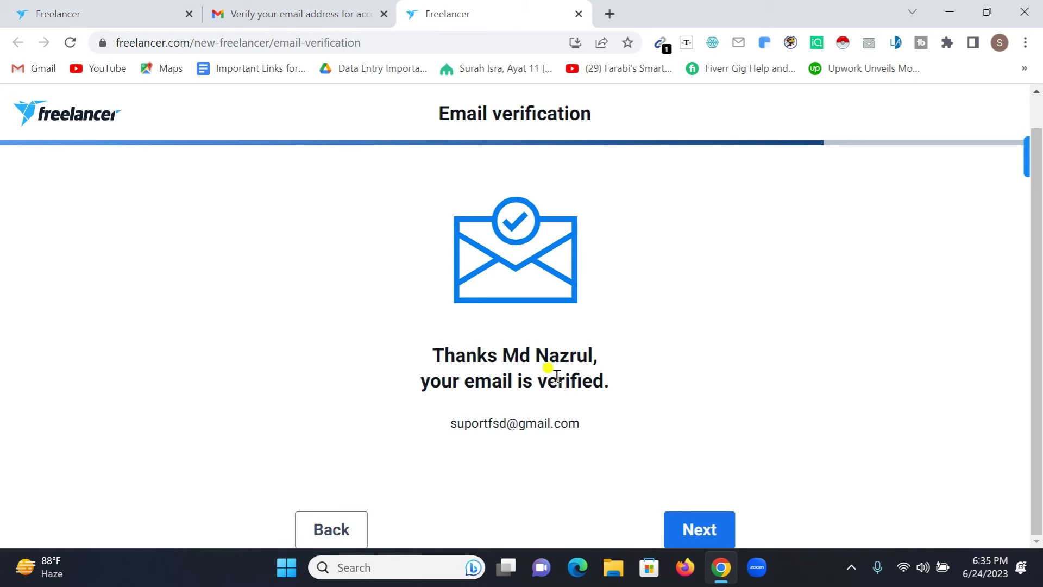
pyautogui.click(694, 531)
pyautogui.scroll(-3, 674, 325)
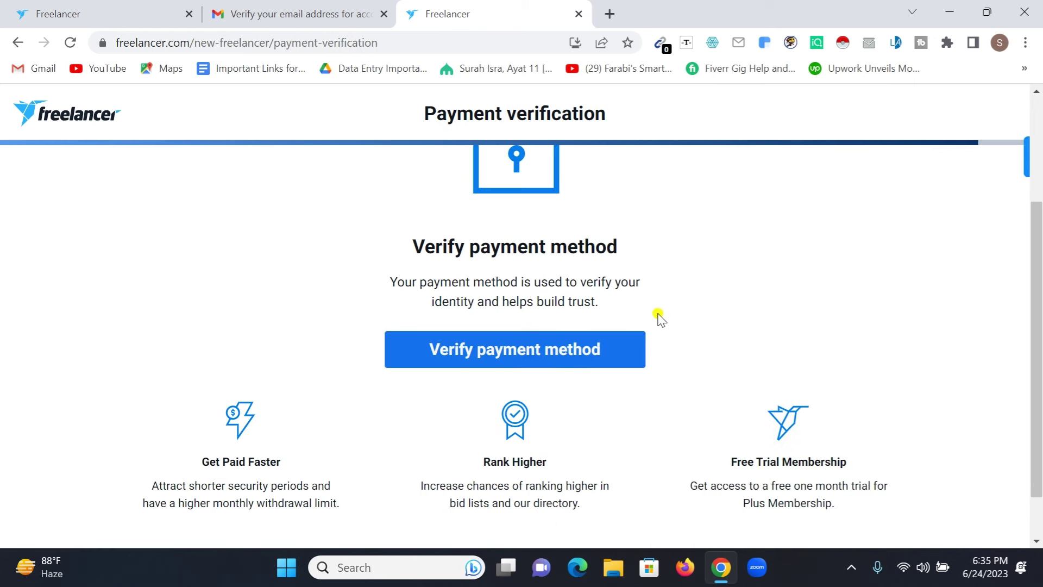